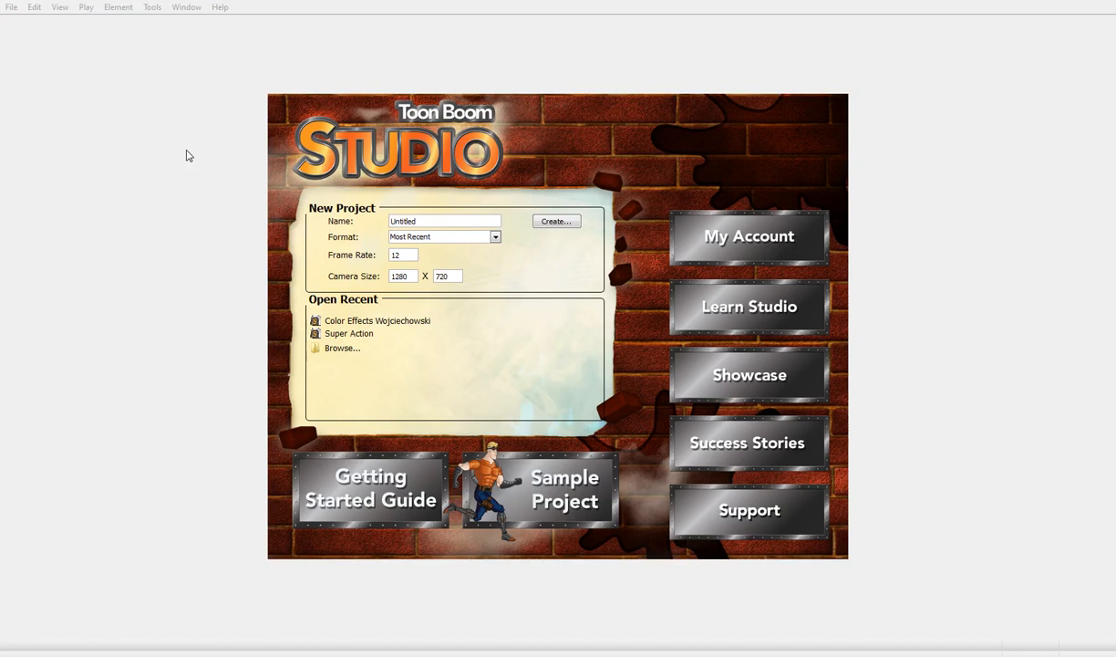
Create a new project in the Default format, named "stick figure" followed by the author's surname.
click(474, 239)
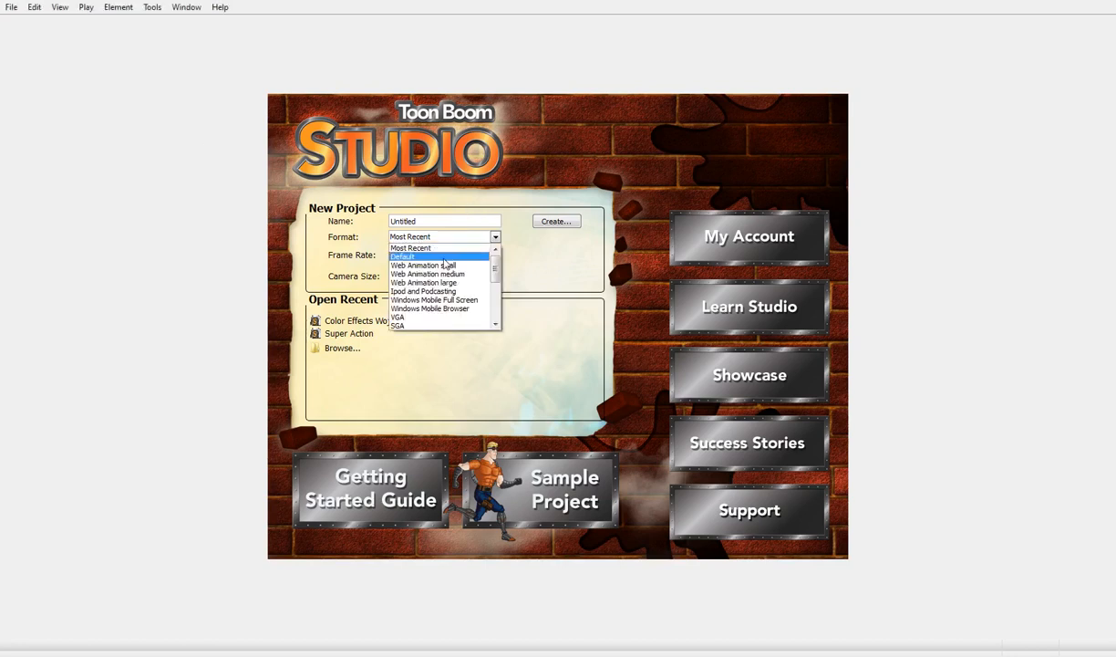
click(393, 256)
double_click(438, 221)
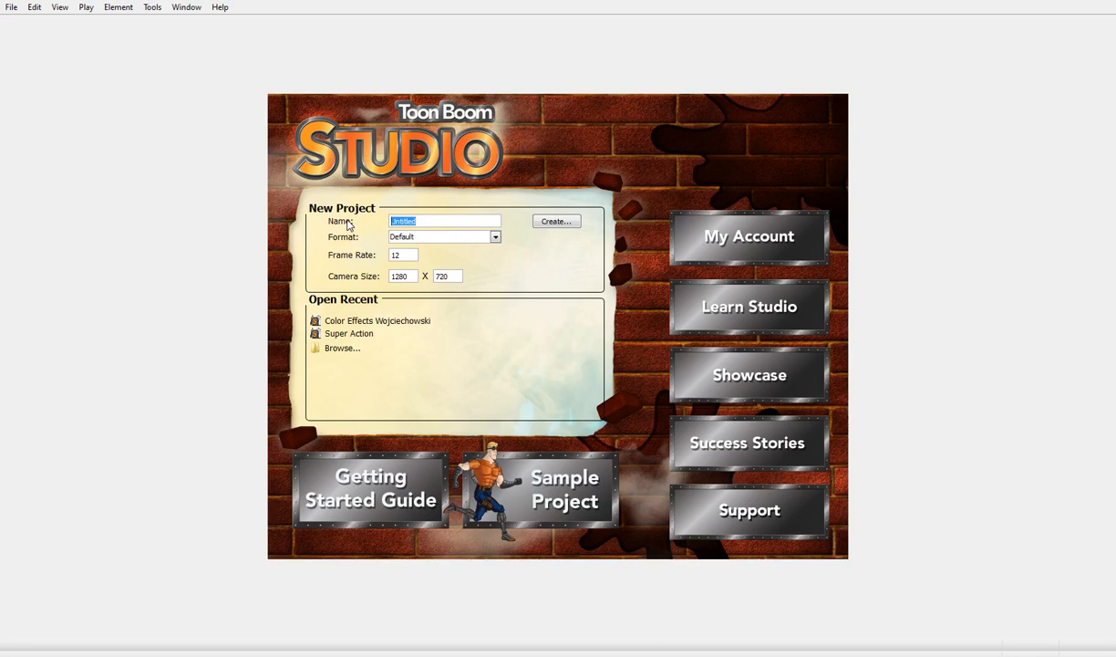
text(stick figure schaffenberger)
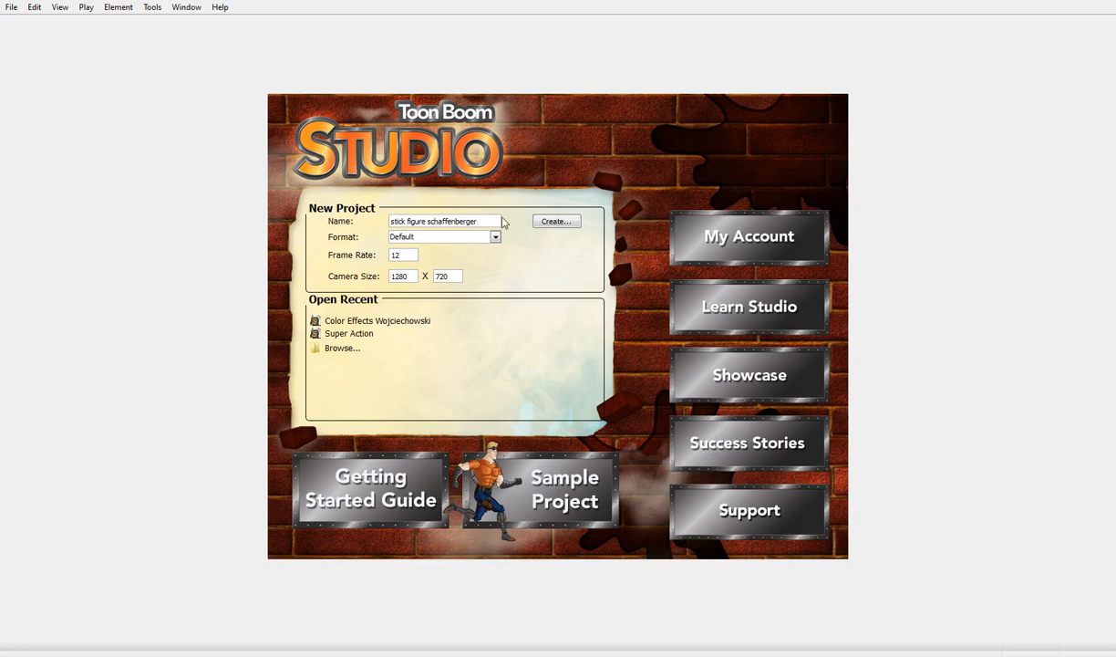
click(565, 224)
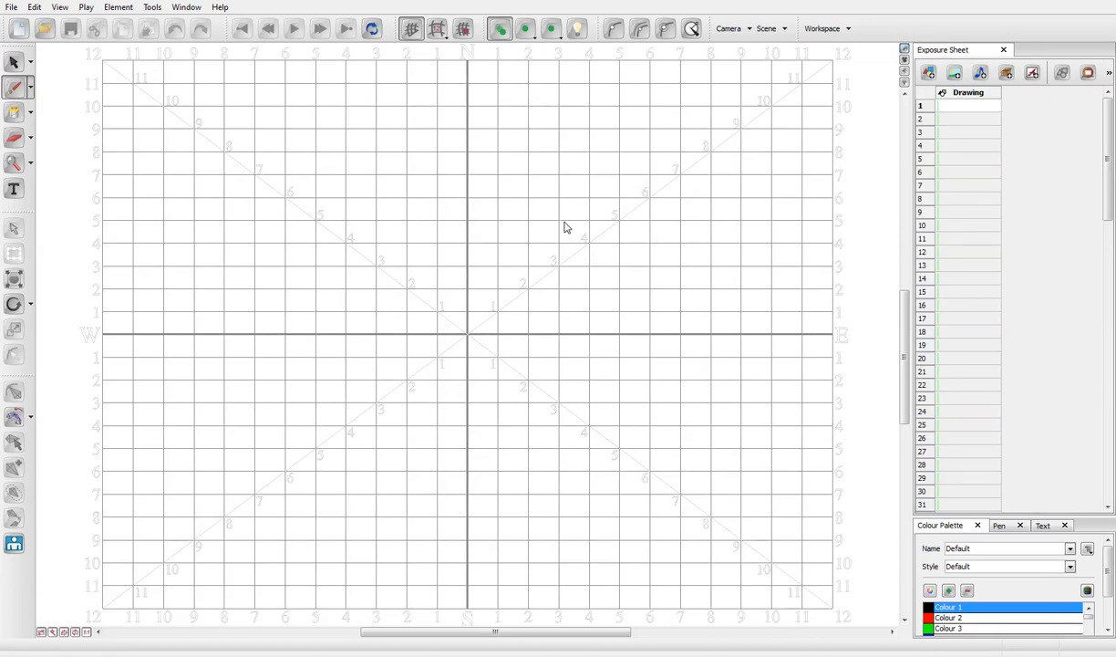
Load the Drawing workspace and rename the Drawing element in the exposure sheet to stick.
click(824, 29)
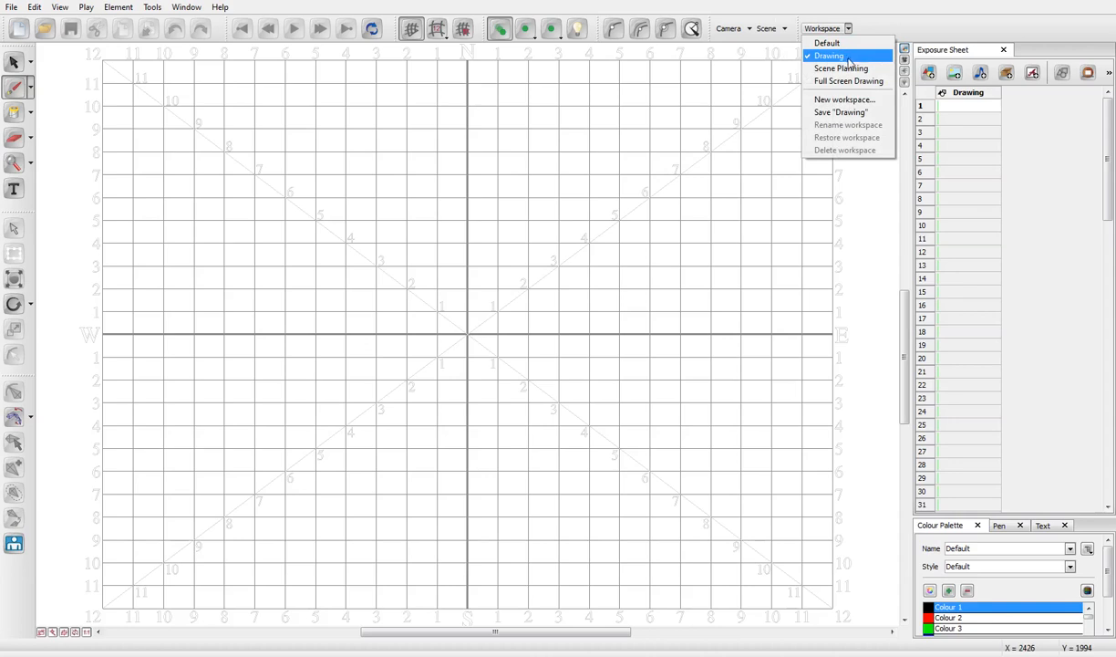
click(848, 57)
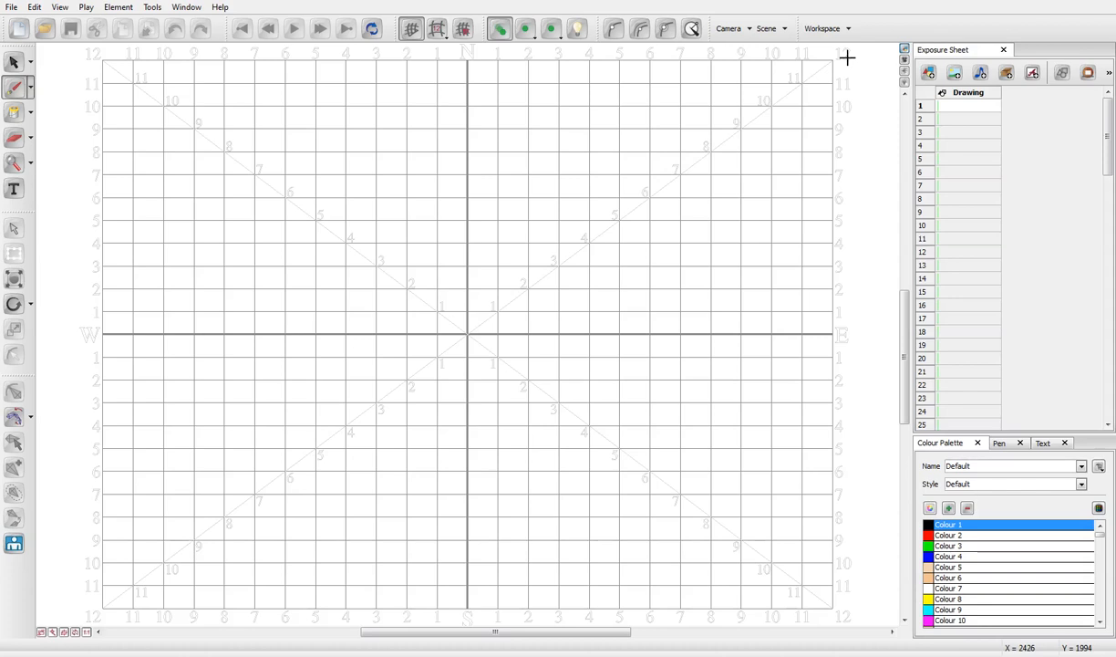
double_click(976, 96)
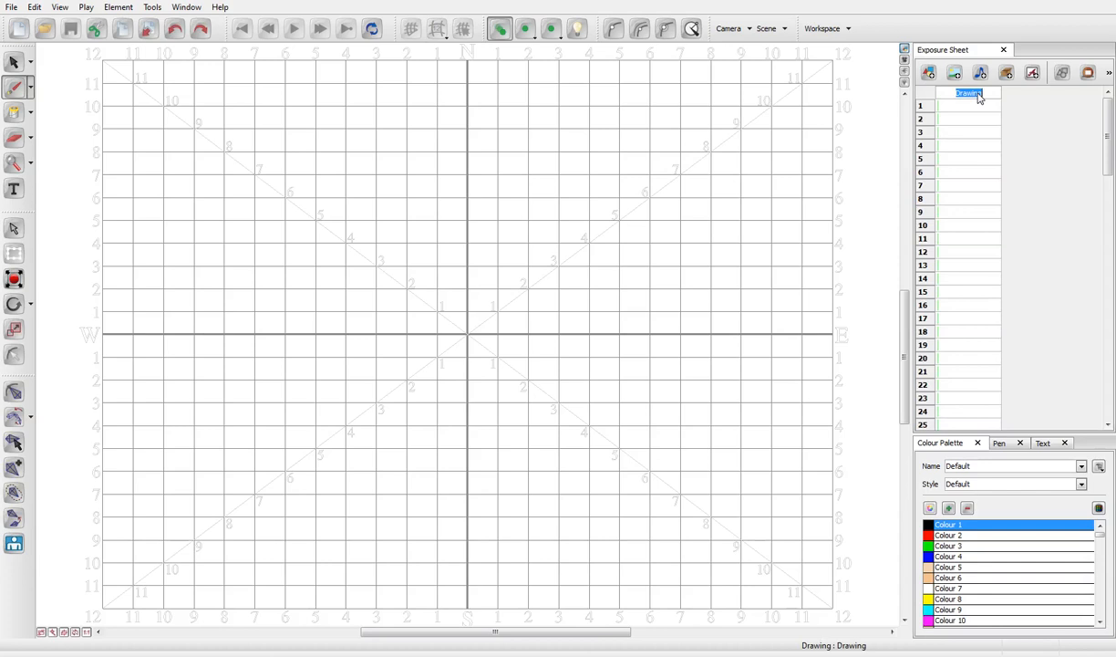
text(stick)
key(Return)
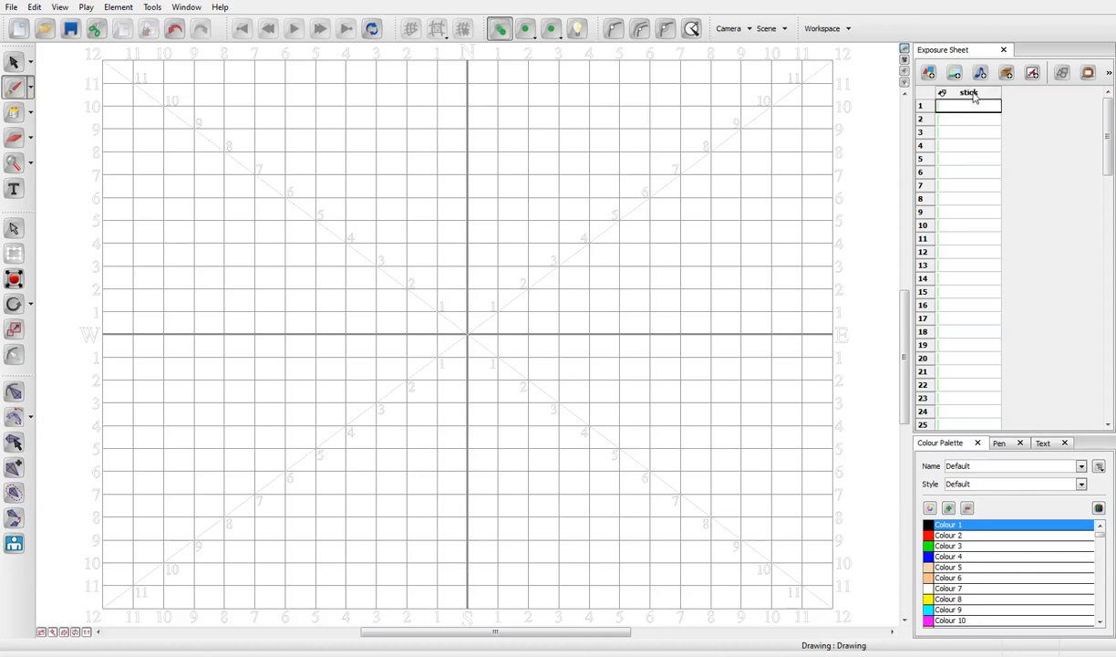
right_click(972, 98)
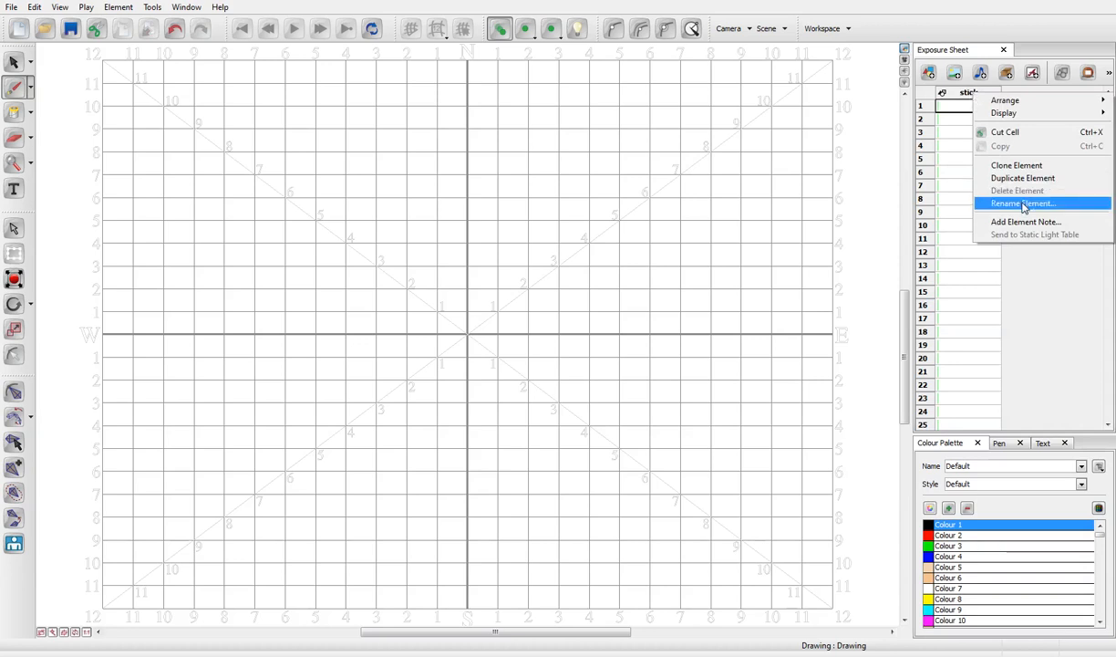
click(960, 109)
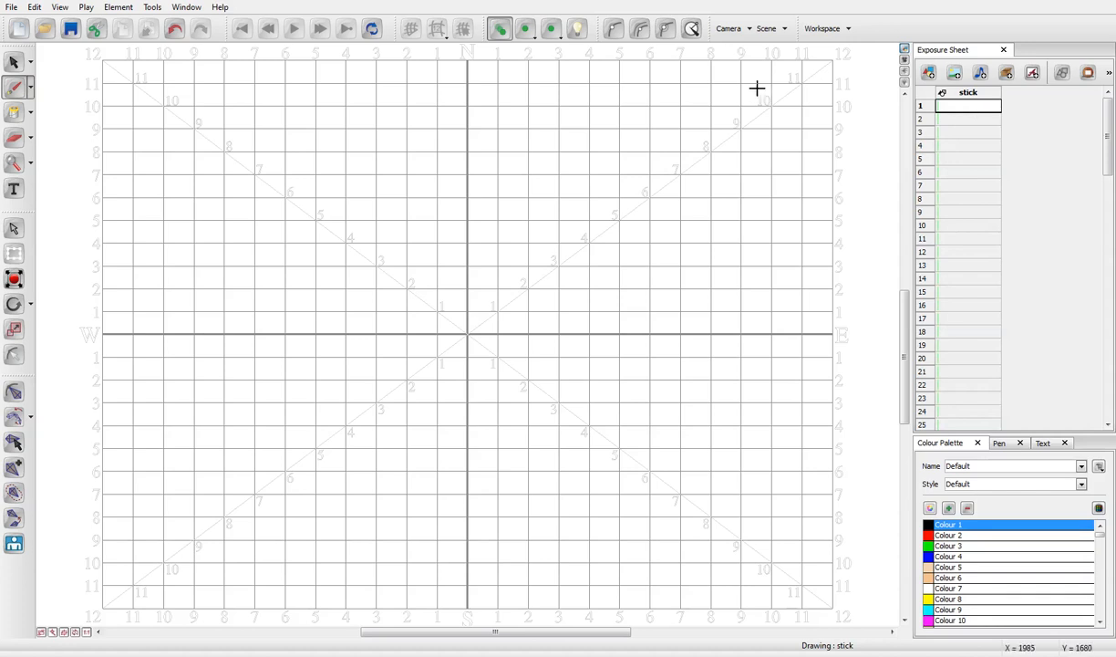
Brush the stick figure's round head, short neck and large oval torso along the vertical centre line in frame 1.
click(29, 88)
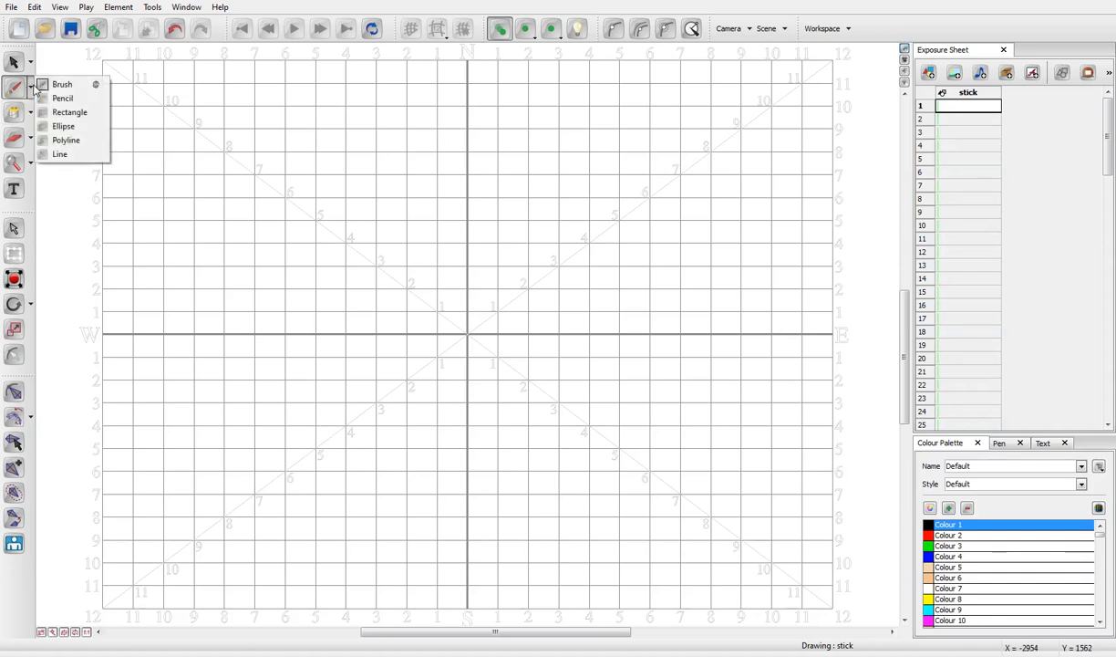
click(64, 84)
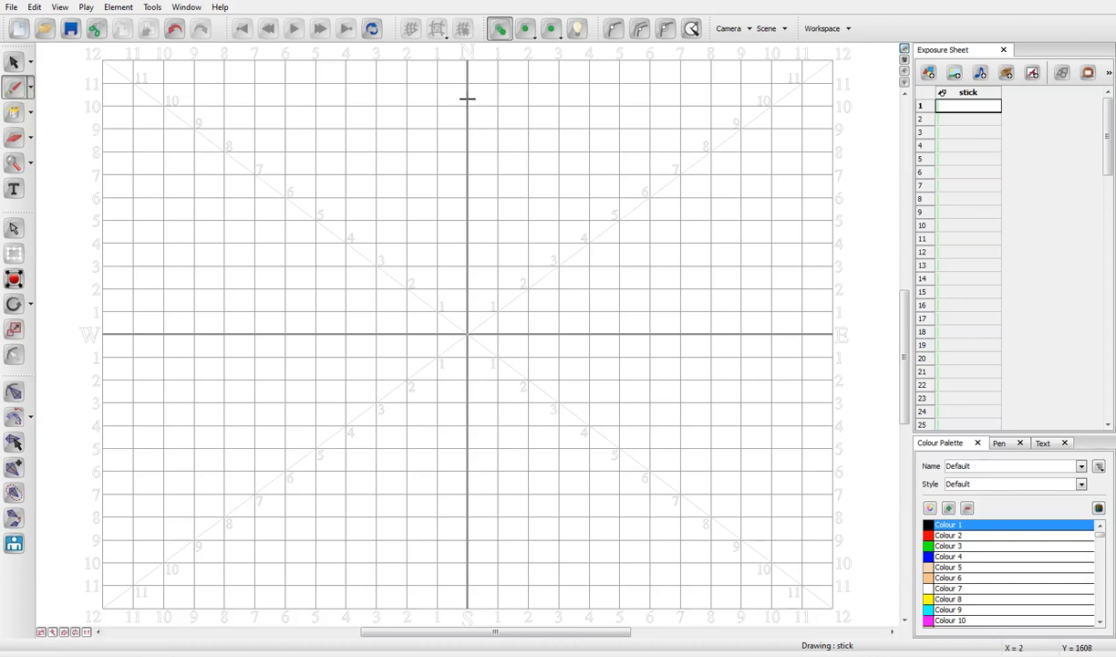
mouse_move(467, 98)
mouse_down()
mouse_move(438, 100)
mouse_move(408, 159)
mouse_move(453, 189)
mouse_move(522, 175)
mouse_move(526, 137)
mouse_move(496, 99)
mouse_move(460, 100)
mouse_up()
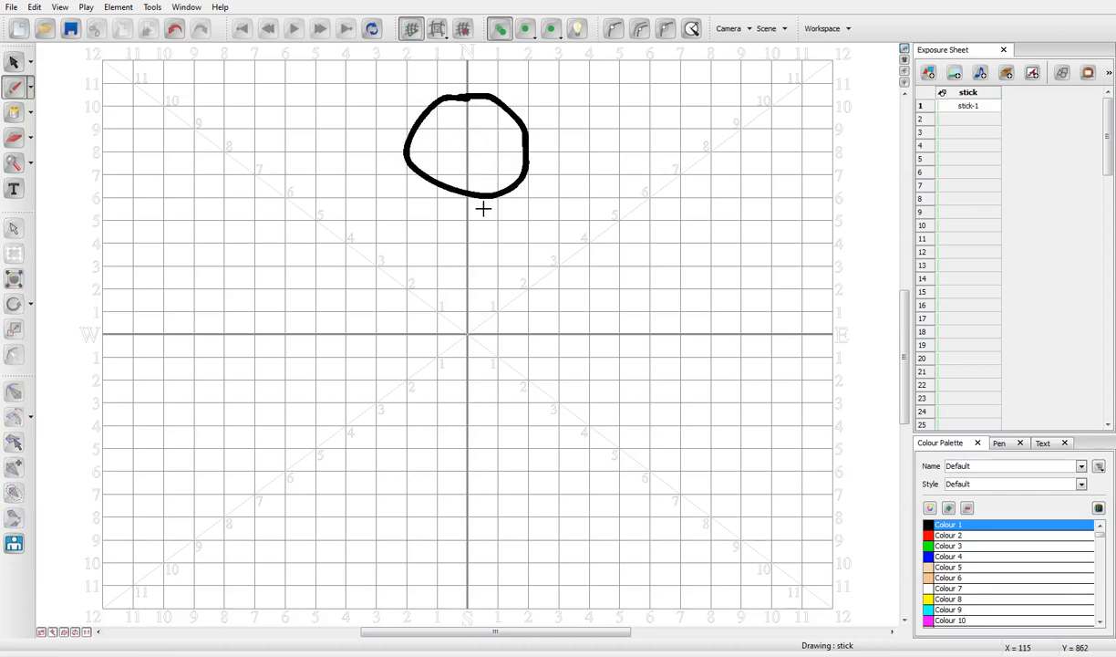
mouse_move(467, 194)
mouse_down()
mouse_move(470, 240)
mouse_move(397, 237)
mouse_move(357, 262)
mouse_move(357, 364)
mouse_up()
mouse_move(467, 236)
mouse_down()
mouse_move(493, 244)
mouse_move(538, 278)
mouse_move(540, 373)
mouse_move(516, 415)
mouse_move(447, 433)
mouse_move(407, 418)
mouse_move(364, 358)
mouse_up()
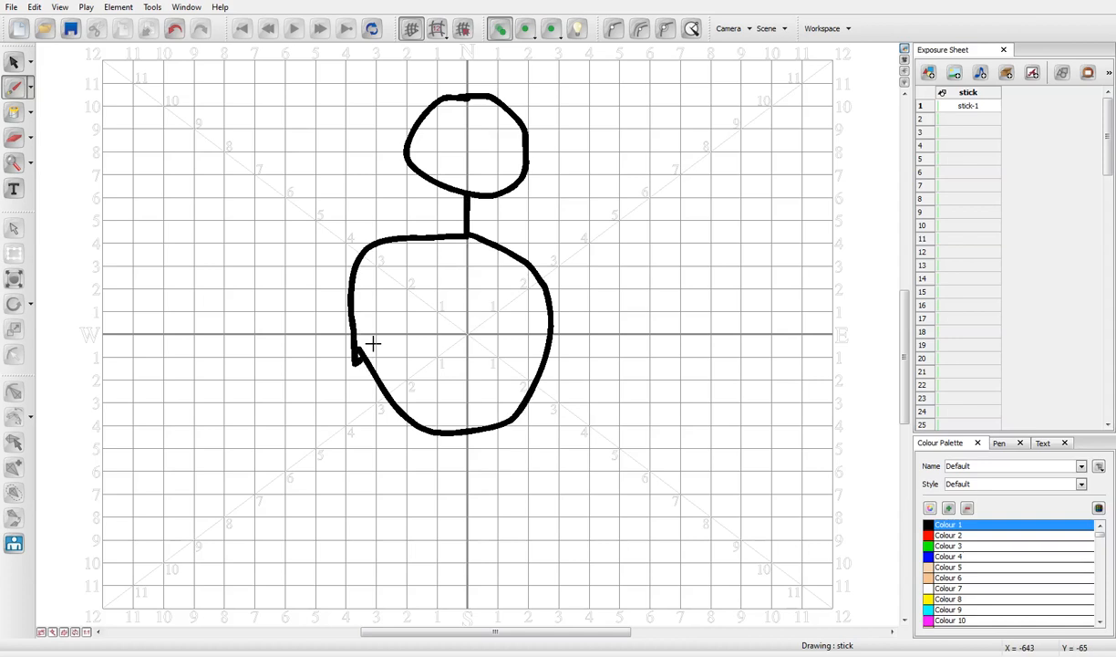
Brush two arms outward from the figure's shoulders, each ending in a small round hand.
mouse_move(355, 258)
mouse_down()
mouse_move(325, 280)
mouse_move(266, 364)
mouse_move(219, 394)
mouse_up()
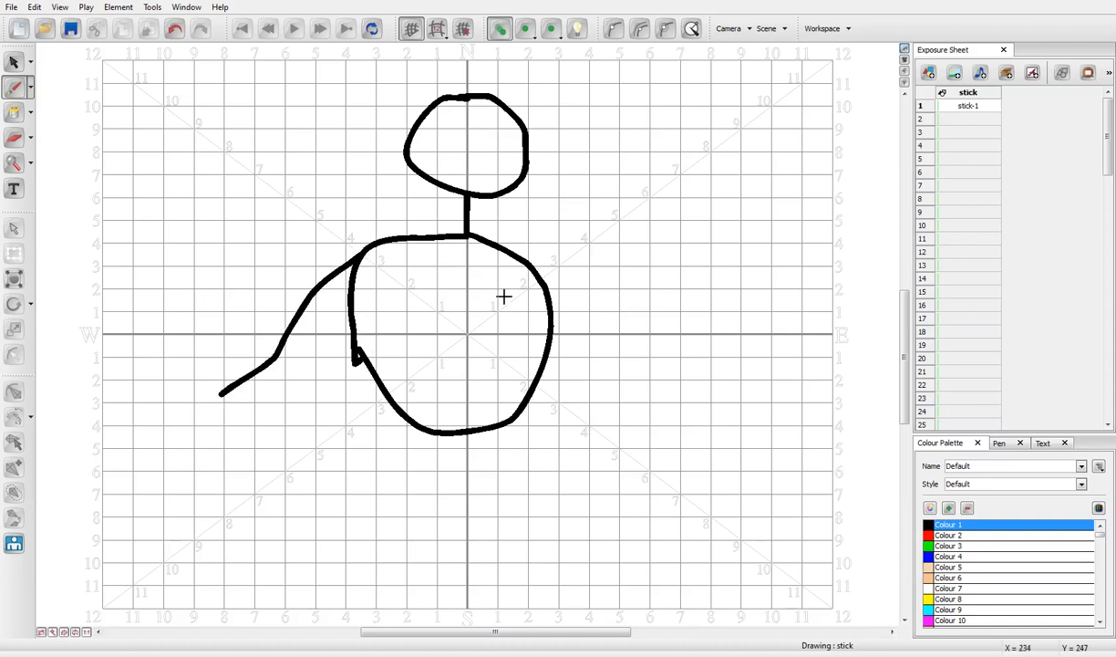
mouse_move(530, 267)
mouse_down()
mouse_move(699, 329)
mouse_move(668, 321)
mouse_up()
mouse_move(219, 394)
mouse_down()
mouse_move(189, 403)
mouse_move(219, 393)
mouse_up()
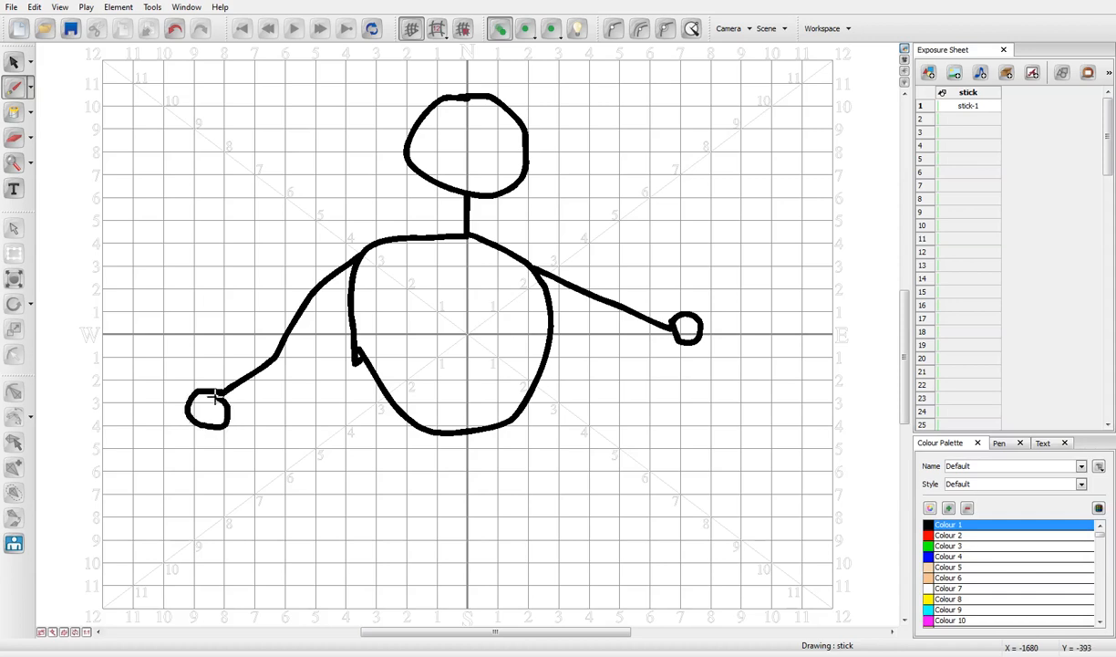
Brush two legs with oval feet below the torso, and a round ball near the ground to the right of the figure.
drag(402, 427, 327, 581)
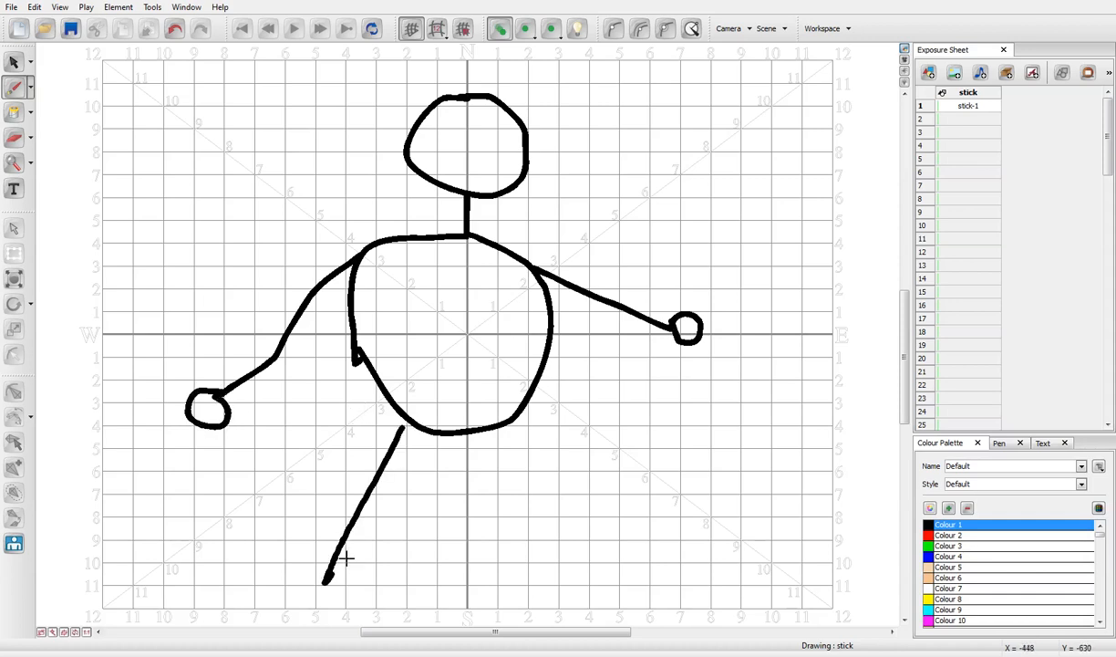
mouse_move(500, 428)
mouse_down()
mouse_move(539, 570)
mouse_move(555, 569)
mouse_move(577, 598)
mouse_move(545, 573)
mouse_up()
mouse_move(325, 577)
mouse_down()
mouse_move(287, 562)
mouse_move(324, 582)
mouse_up()
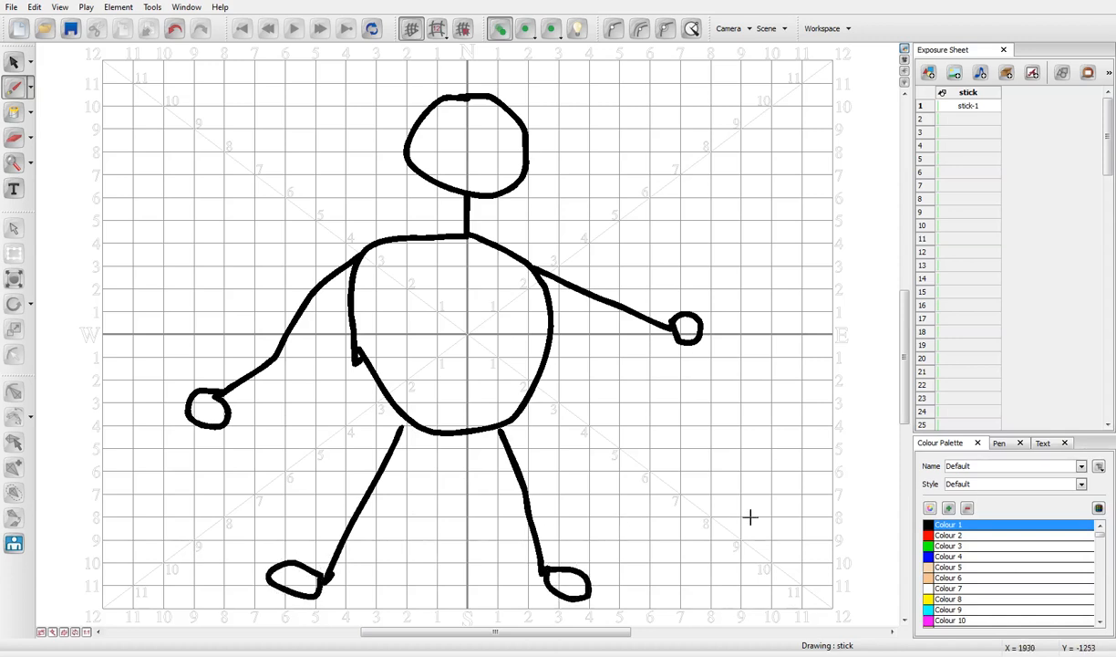
mouse_move(789, 512)
mouse_down()
mouse_move(737, 536)
mouse_move(733, 568)
mouse_move(794, 573)
mouse_move(808, 537)
mouse_move(785, 511)
mouse_up()
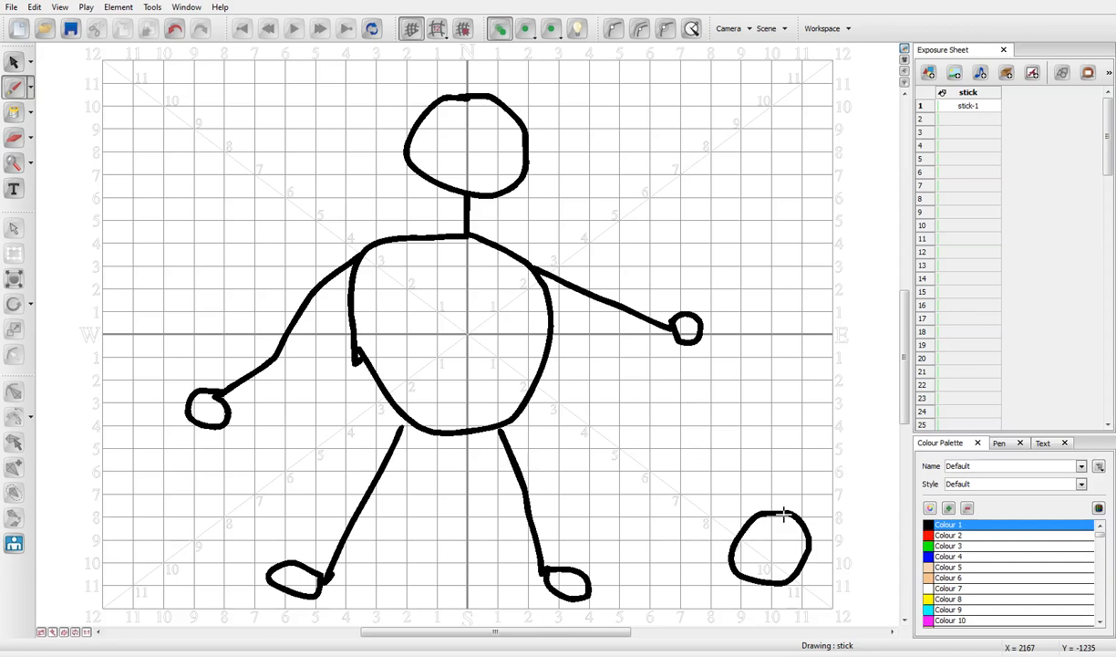
Set the exposure of the stick-1 drawing to 2 frames and check it in frames 1 and 2.
click(977, 109)
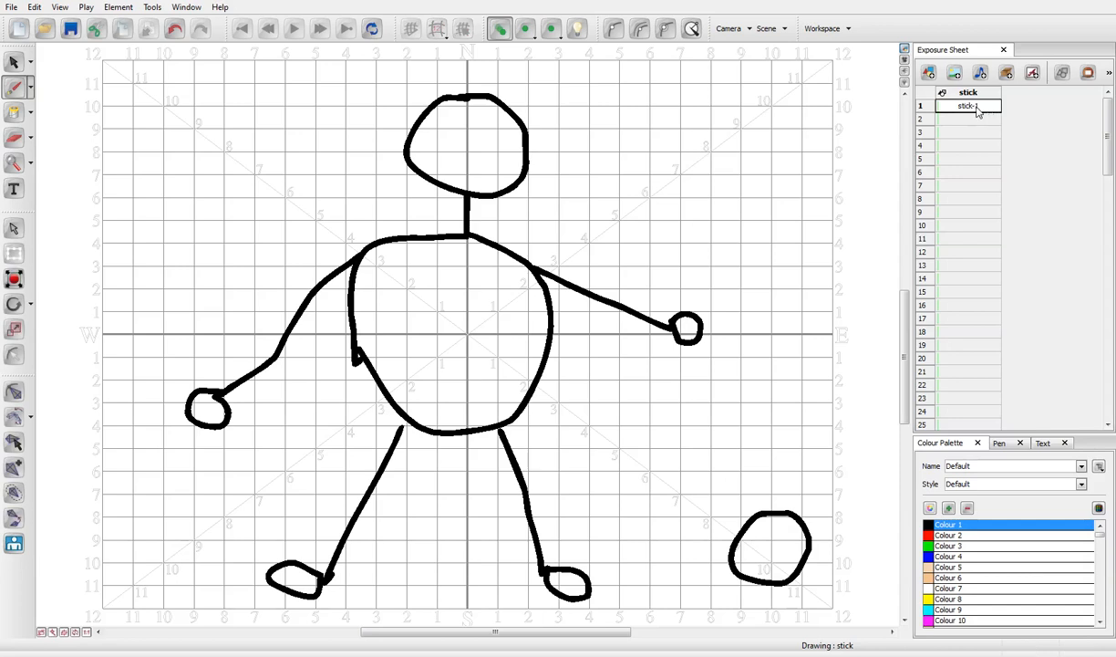
right_click(975, 111)
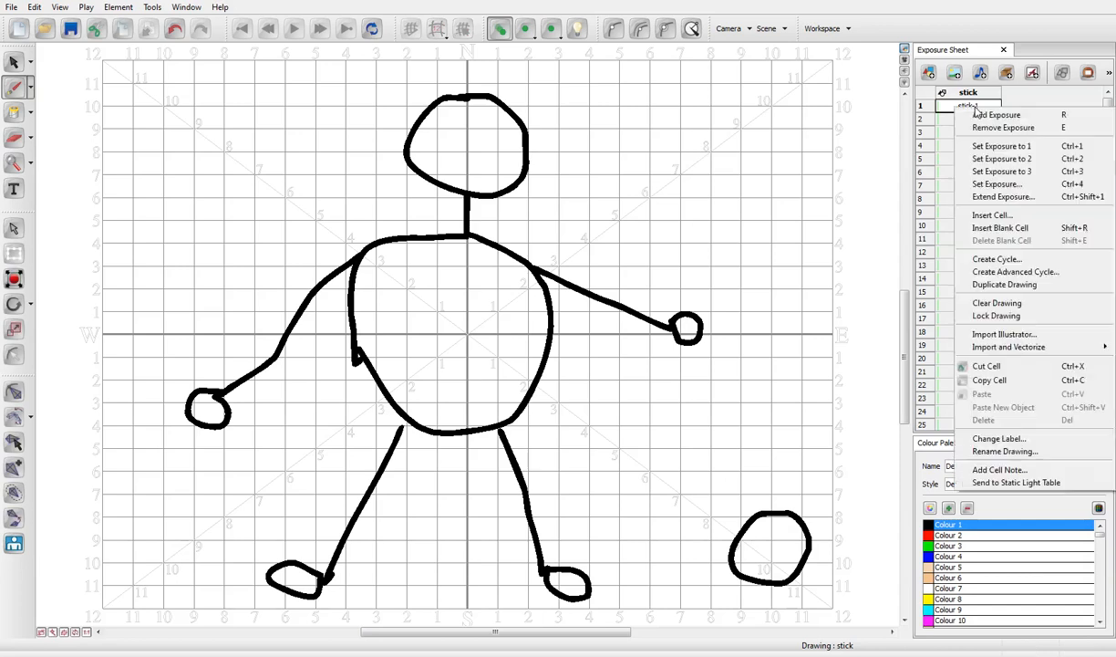
click(1009, 161)
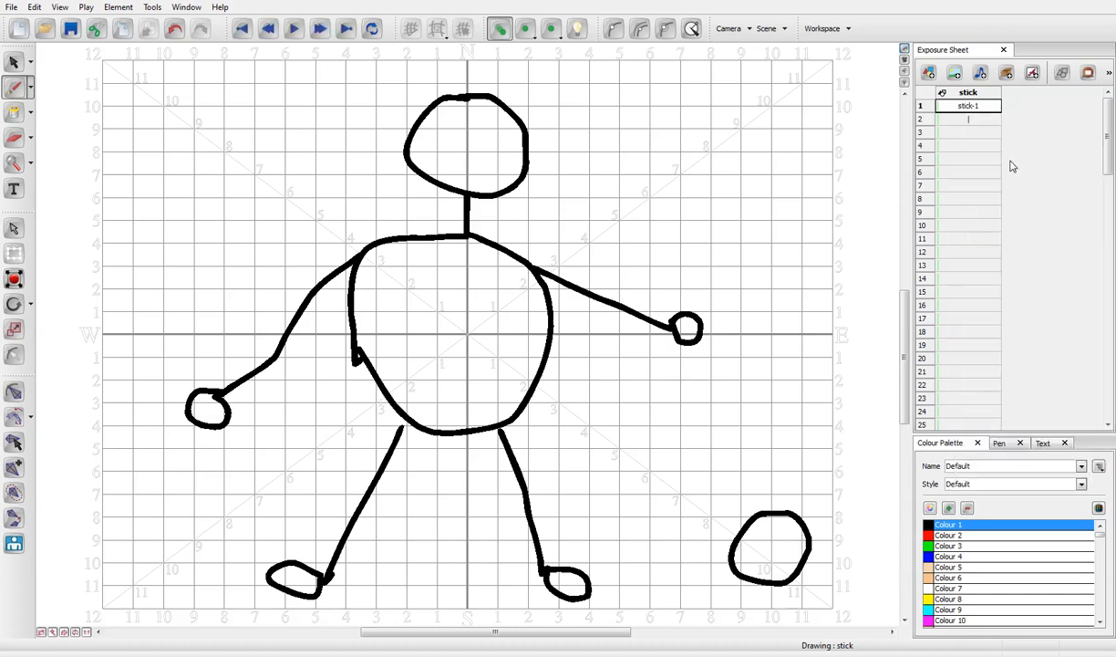
click(979, 121)
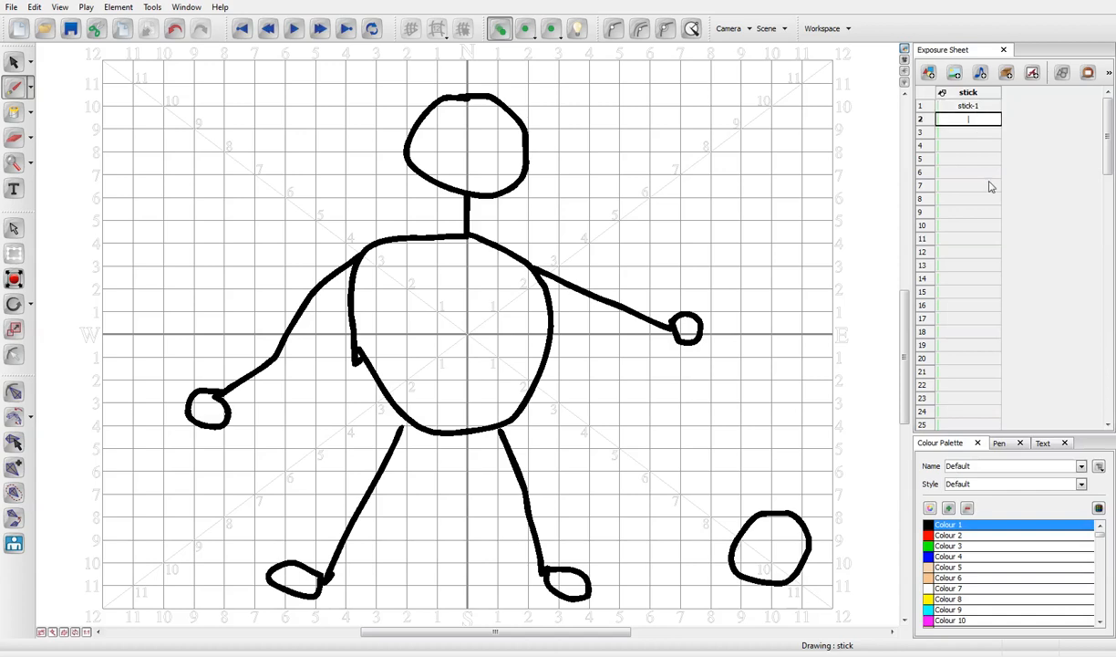
click(977, 107)
click(977, 120)
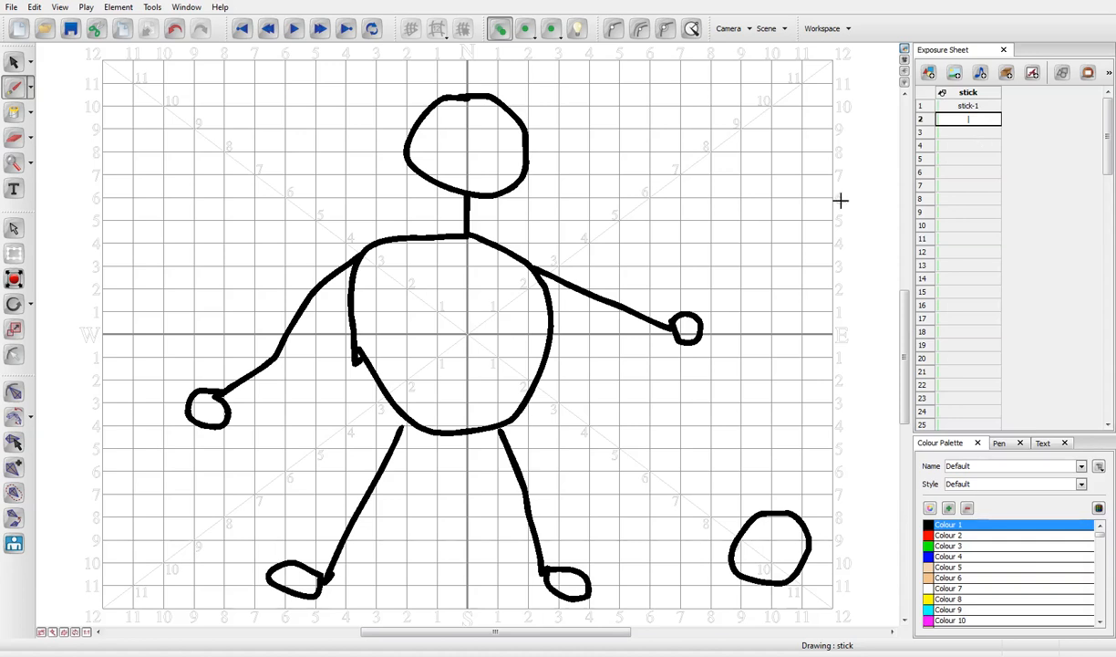
Set the onion skin to show one previous drawing and no next drawings.
click(529, 34)
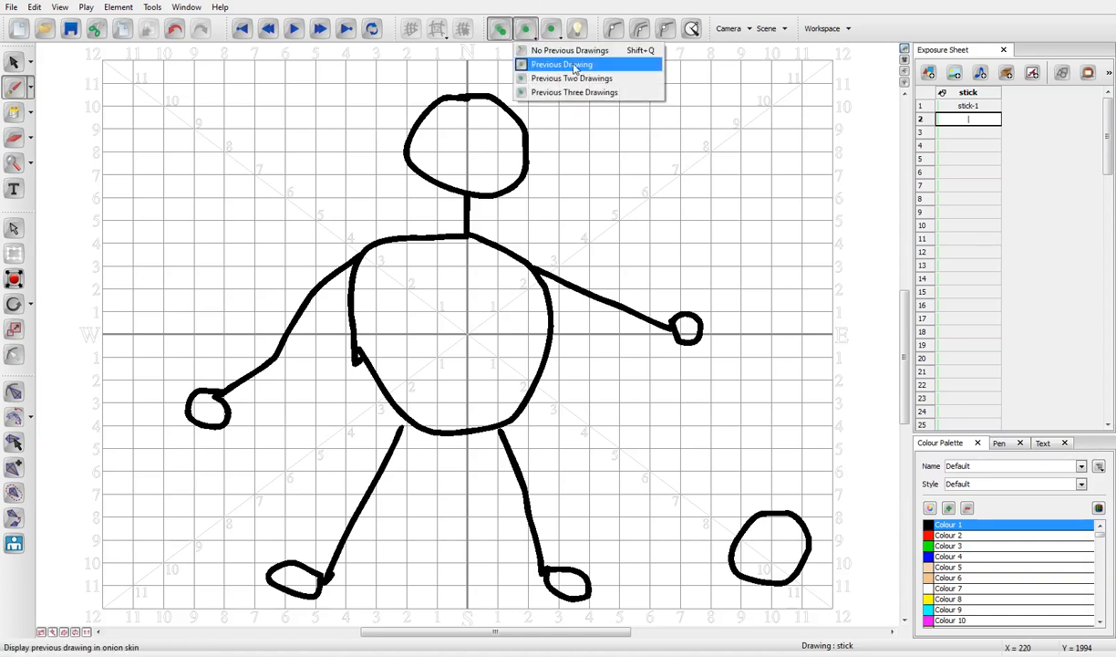
click(558, 65)
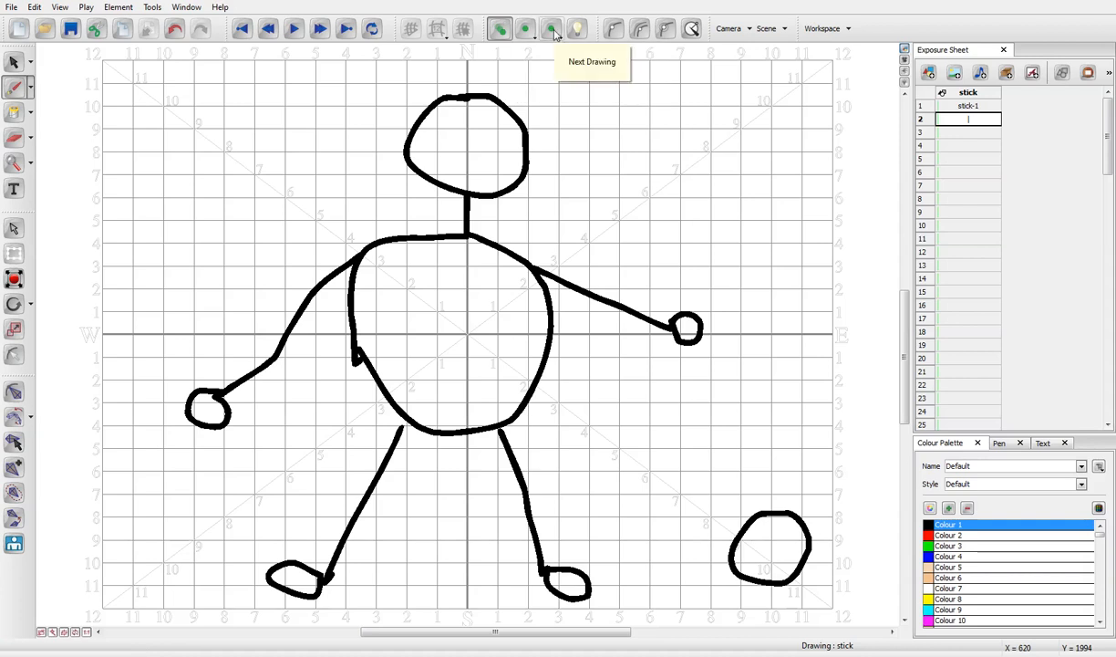
click(554, 33)
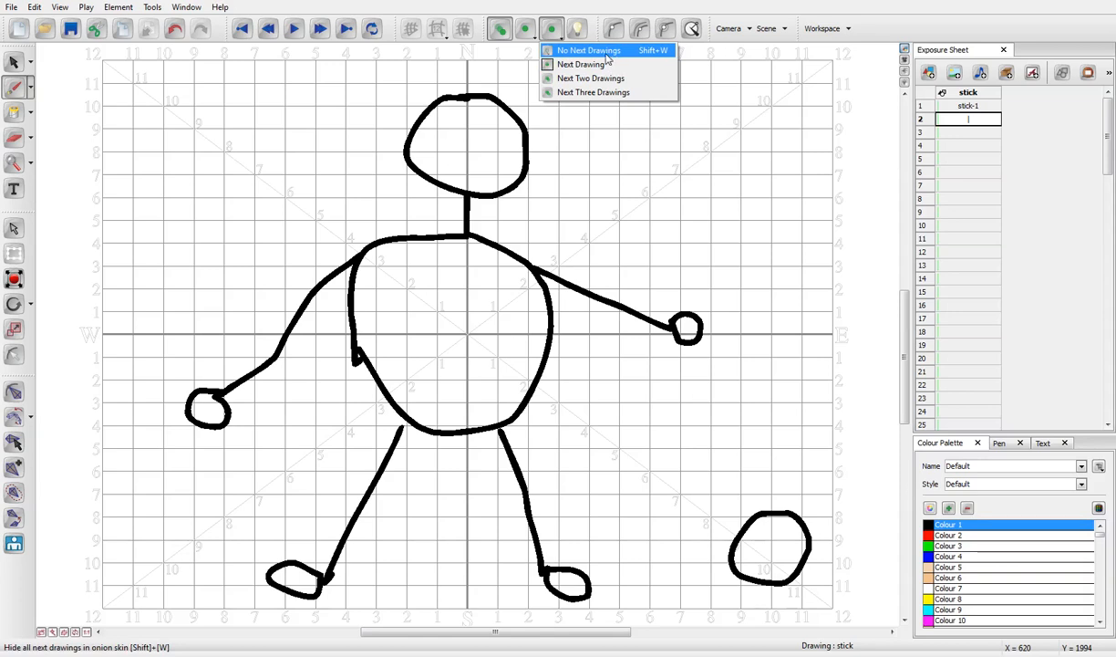
click(581, 53)
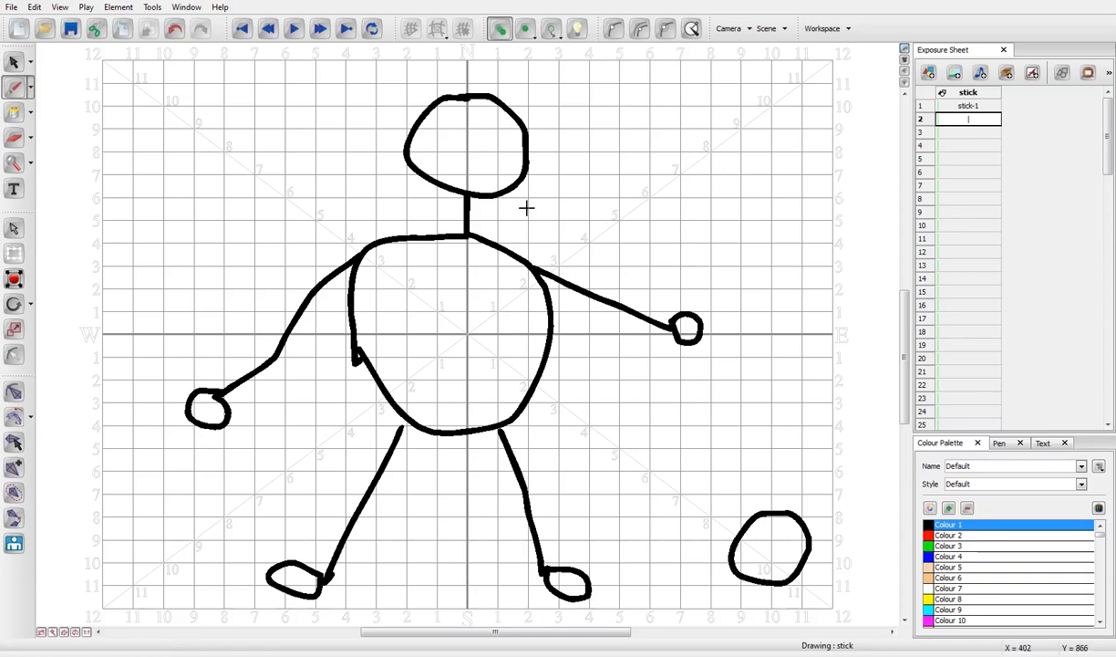
Copy the whole figure together with the ball and paste it into frame 3 of the stick element.
click(15, 64)
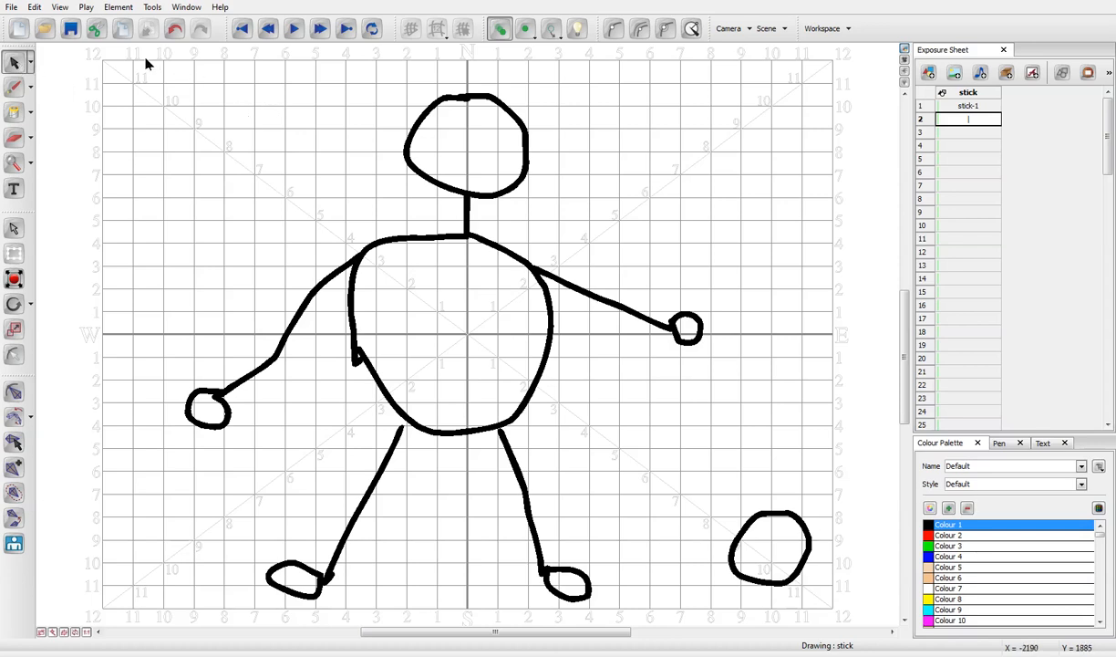
mouse_move(120, 56)
mouse_down()
mouse_move(525, 372)
mouse_move(875, 608)
mouse_move(854, 628)
mouse_up()
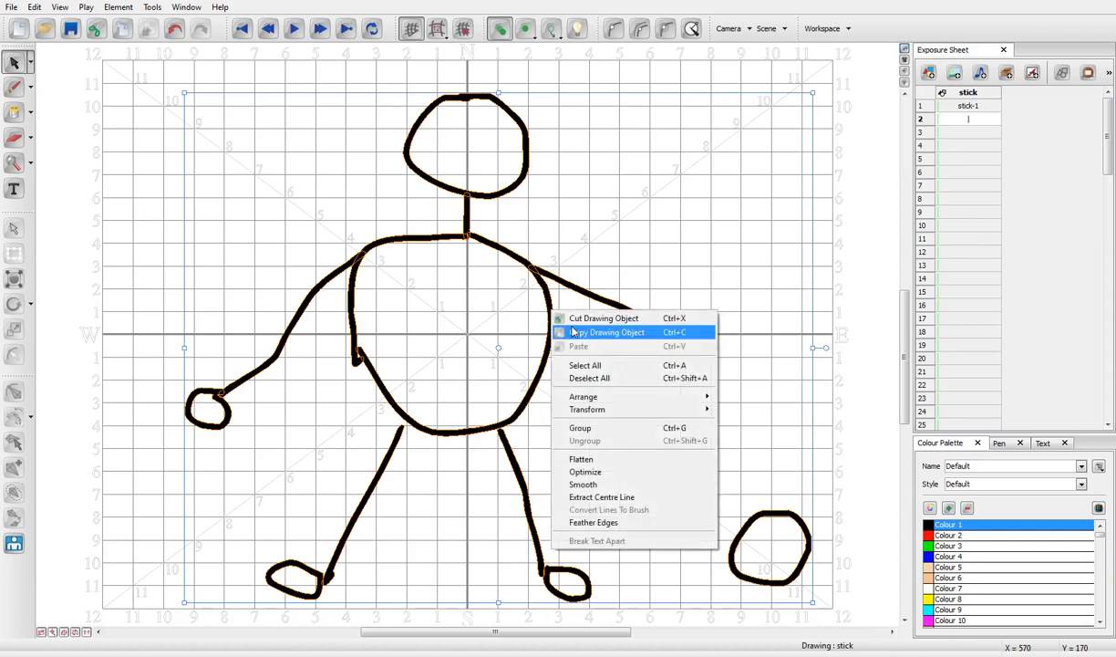
click(594, 333)
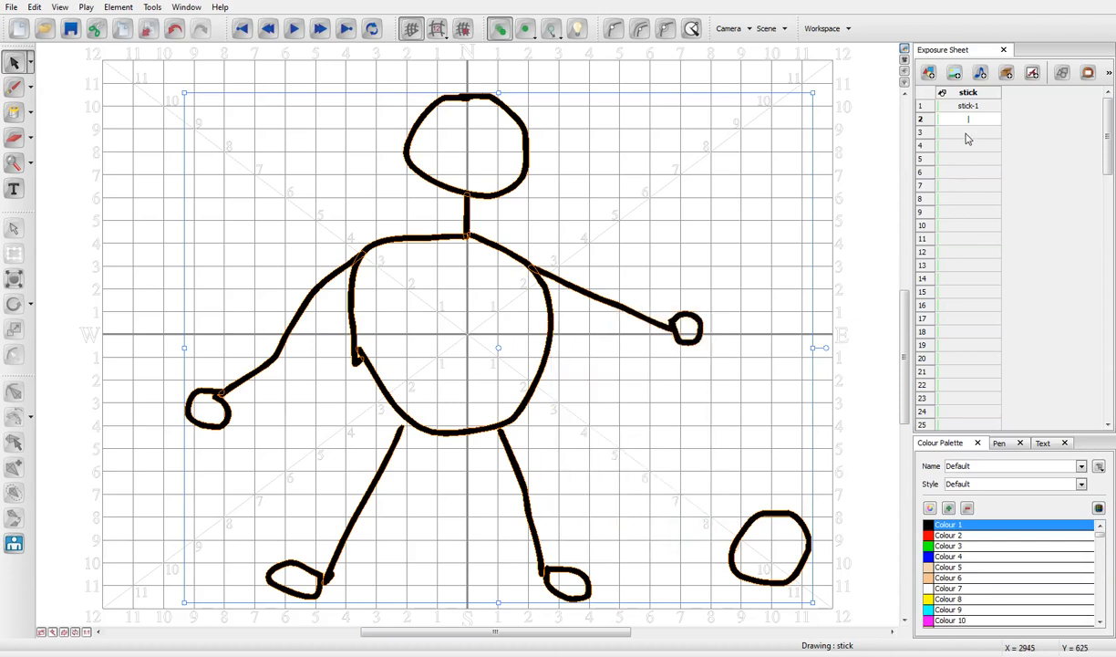
click(967, 136)
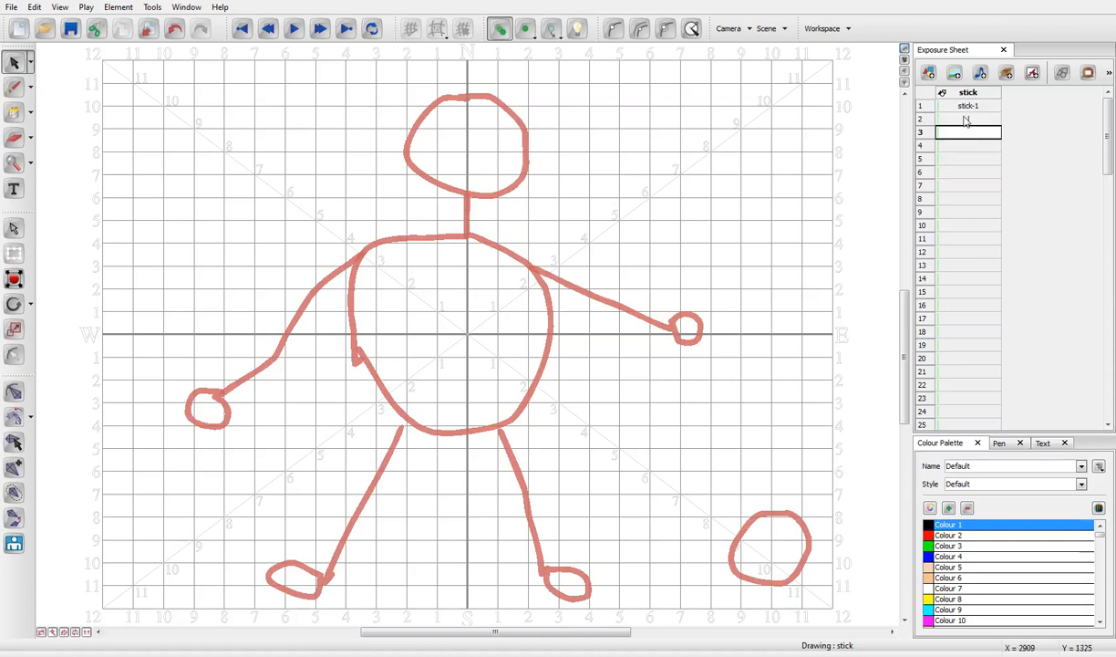
key(ctrl)
key(ctrl)
right_click(517, 231)
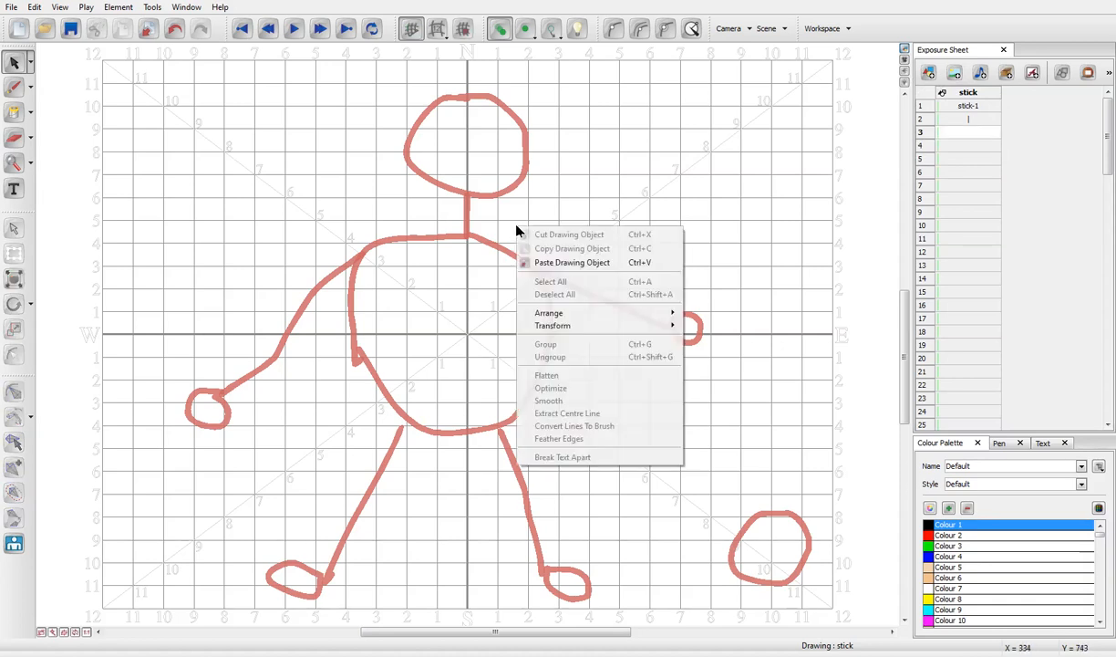
click(571, 262)
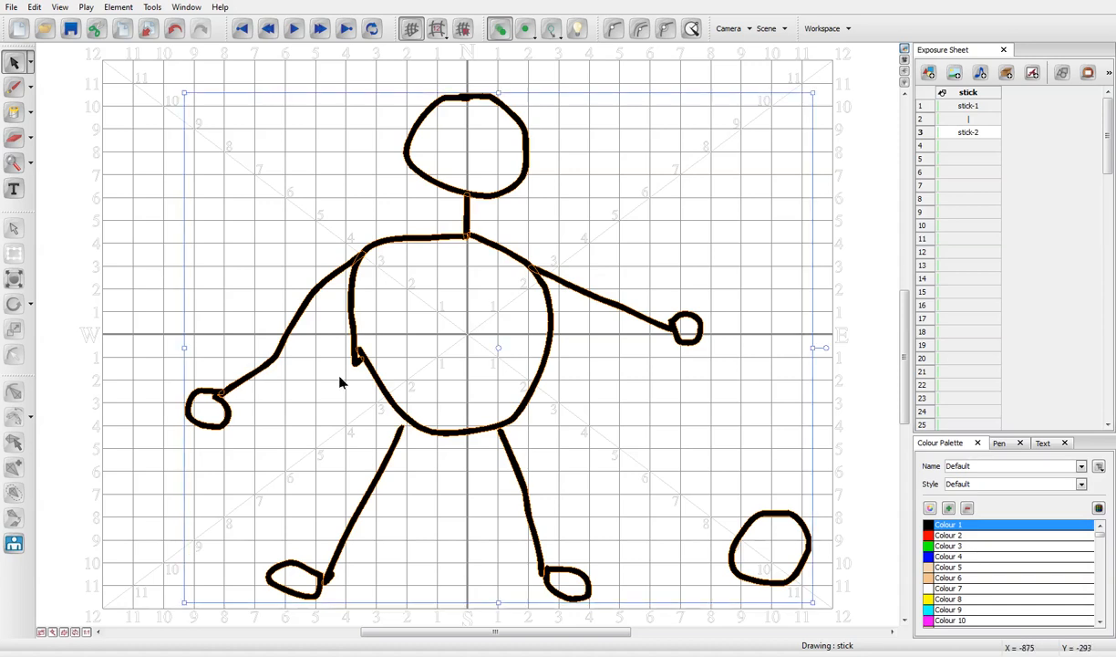
Delete the arm and hand on the figure's left-hand side from the frame 3 drawing, leaving the torso intact.
click(152, 326)
click(244, 374)
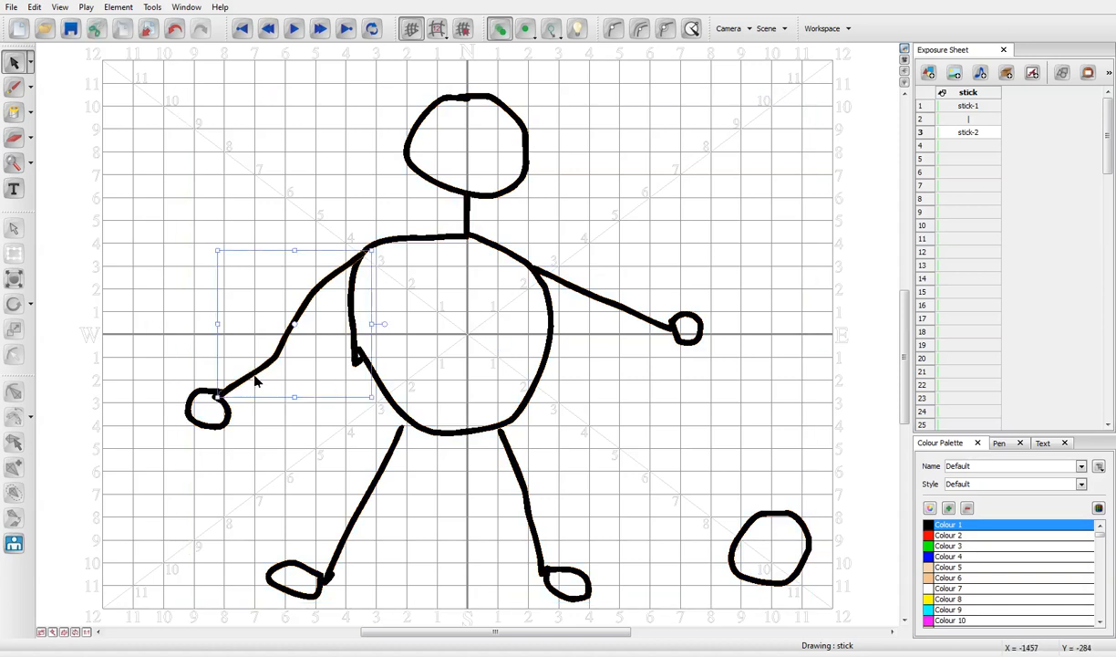
key(Delete)
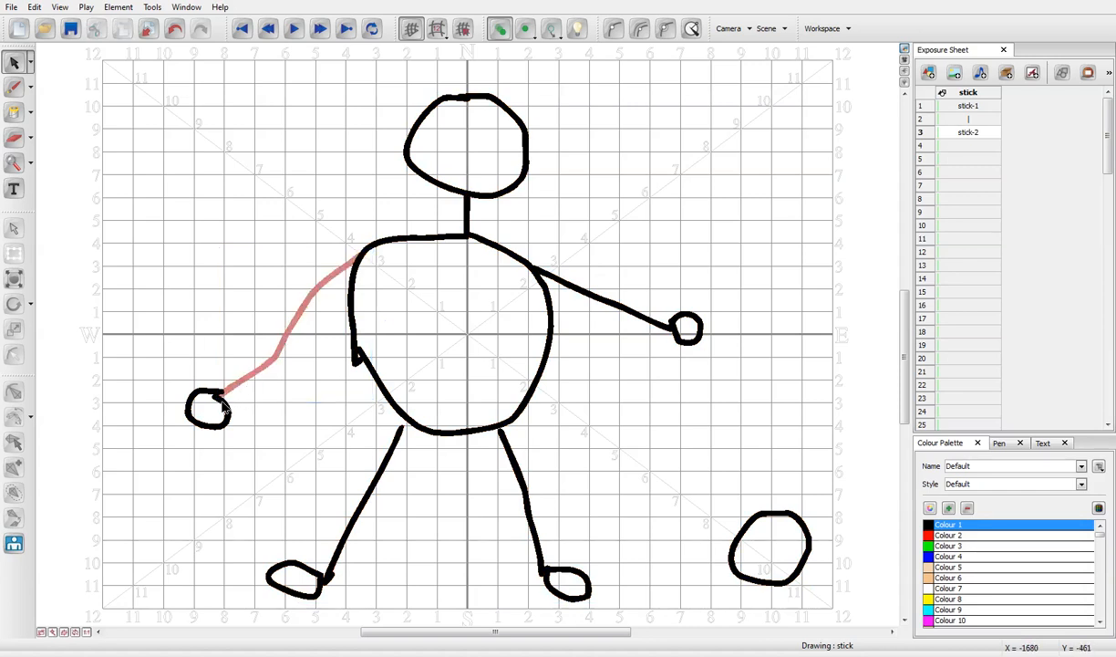
click(215, 392)
key(Delete)
Delete both legs and both feet from the frame 3 drawing.
click(362, 514)
key(Delete)
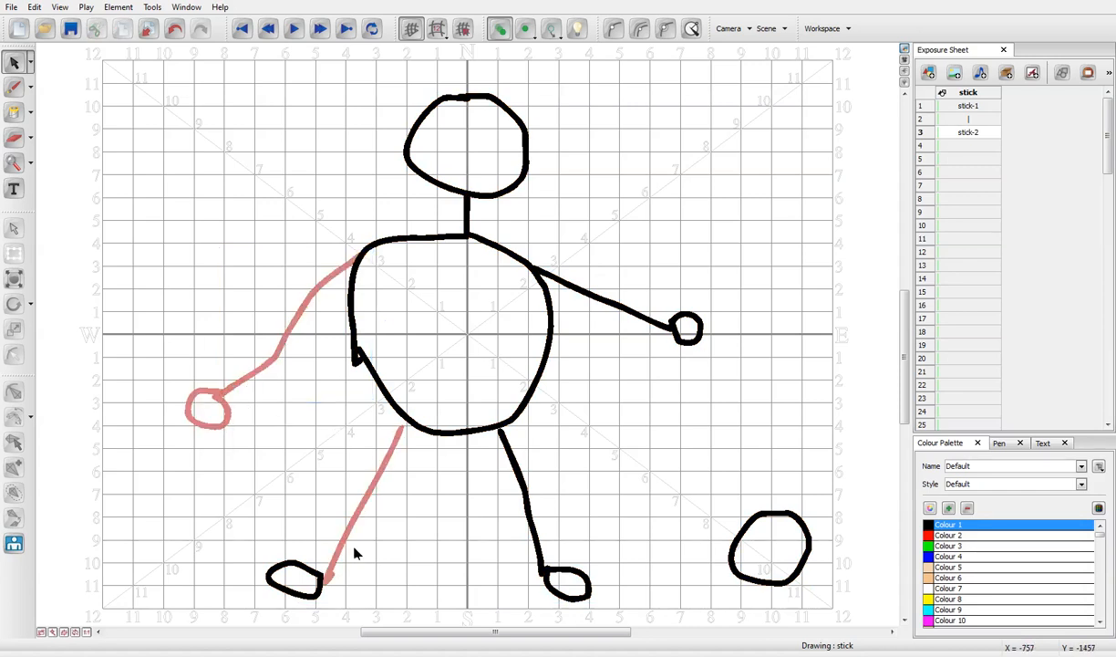
click(302, 560)
key(Delete)
click(531, 527)
key(Delete)
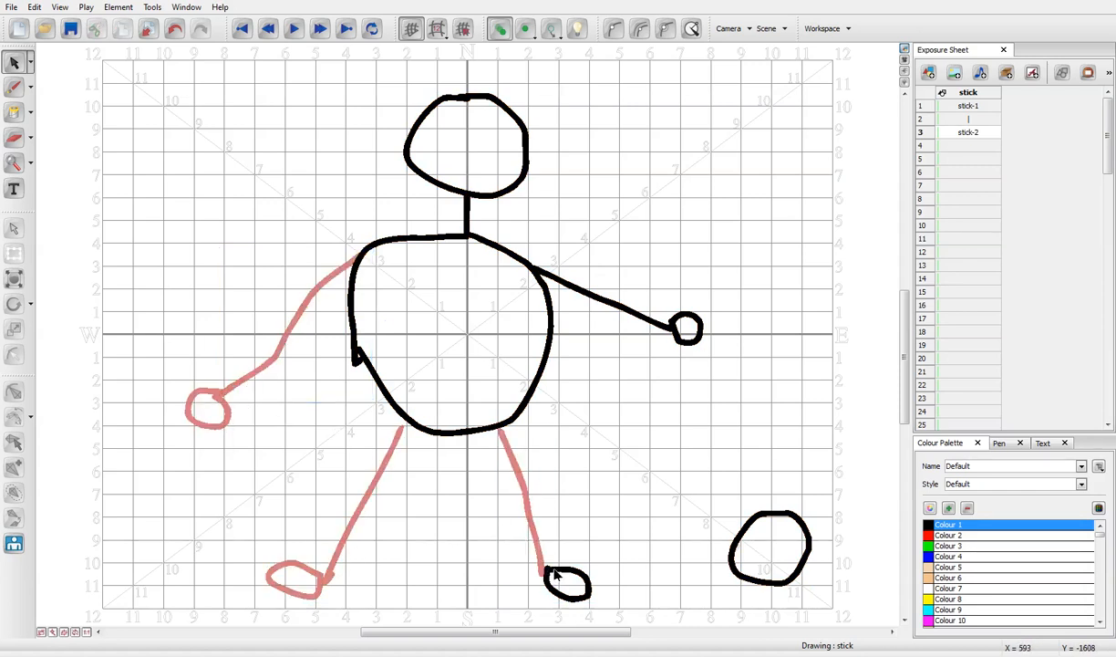
click(566, 569)
key(Delete)
Delete the remaining arm and its hand, on the ball's side of the figure, from the frame 3 drawing.
click(623, 312)
key(Delete)
click(679, 327)
key(Delete)
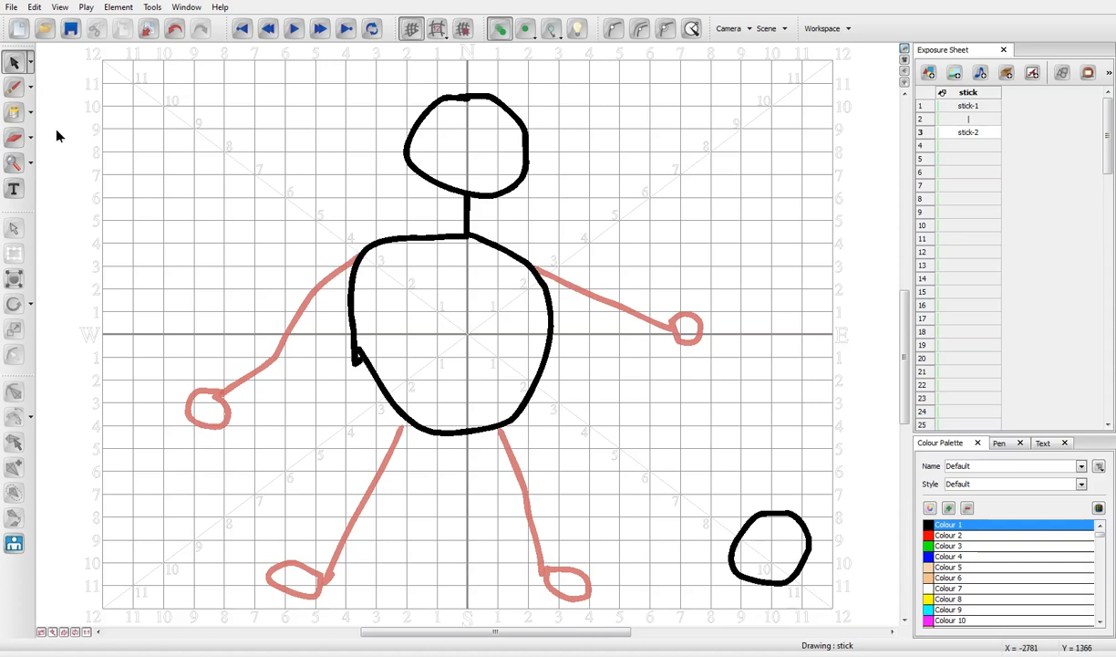
Brush new arms with hands and new legs with feet in frame 3, slightly raised or bent outward from the onion-skinned pose.
click(30, 86)
click(53, 85)
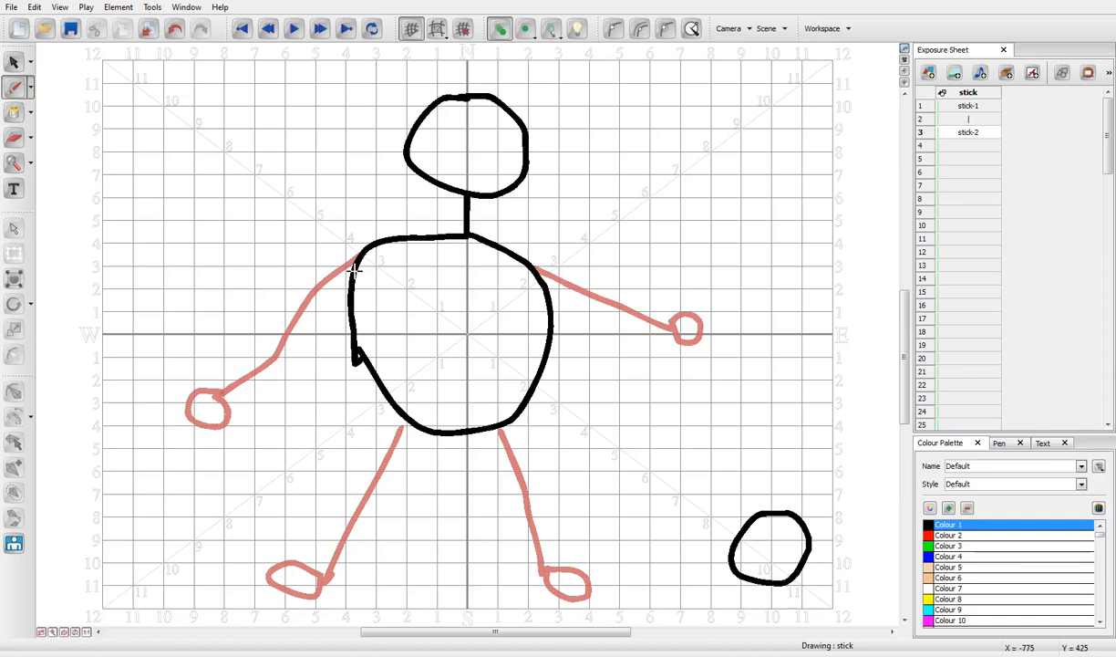
mouse_move(357, 262)
mouse_down()
mouse_move(228, 346)
mouse_move(196, 344)
mouse_move(221, 365)
mouse_move(231, 346)
mouse_up()
mouse_move(410, 418)
mouse_down()
mouse_move(323, 541)
mouse_move(281, 545)
mouse_move(260, 529)
mouse_move(247, 554)
mouse_move(278, 546)
mouse_up()
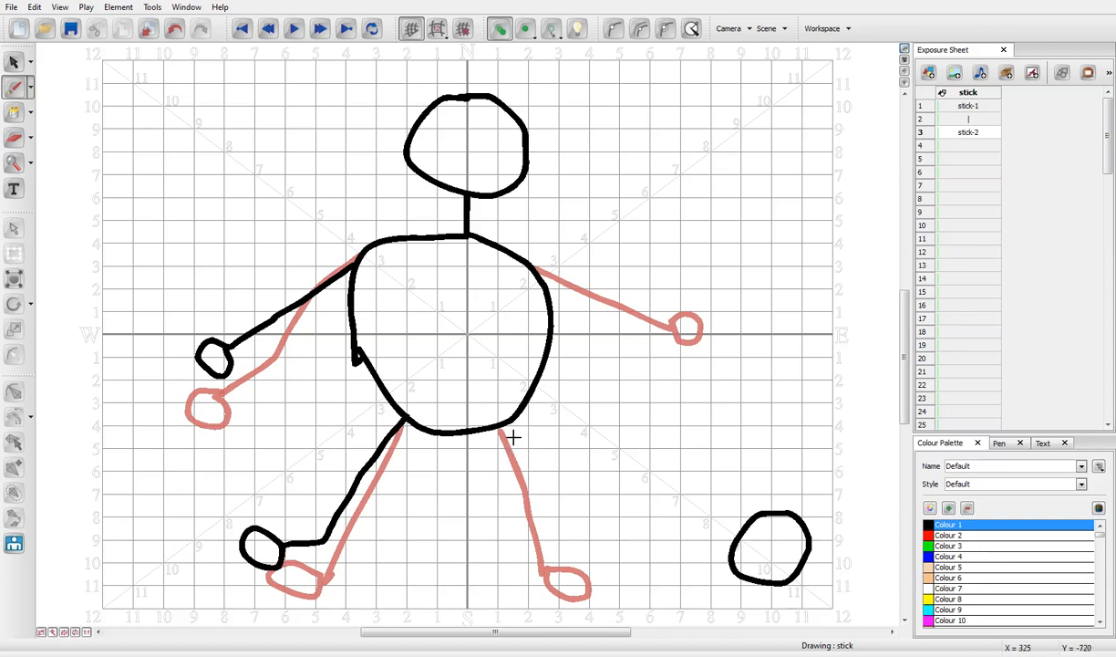
mouse_move(508, 434)
mouse_down()
mouse_move(565, 501)
mouse_move(579, 556)
mouse_move(570, 584)
mouse_move(603, 566)
mouse_move(570, 558)
mouse_up()
mouse_move(536, 268)
mouse_down()
mouse_move(588, 292)
mouse_move(657, 296)
mouse_move(671, 314)
mouse_move(668, 291)
mouse_up()
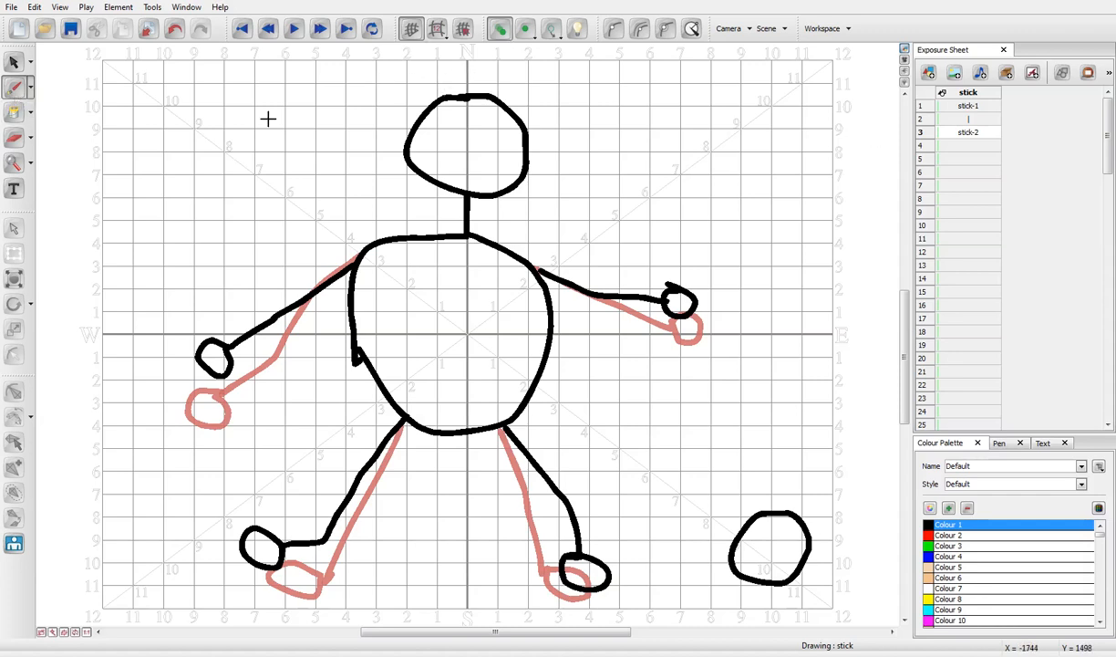
Set the exposure of the stick-2 drawing to 2 frames and go to frame 4.
right_click(943, 132)
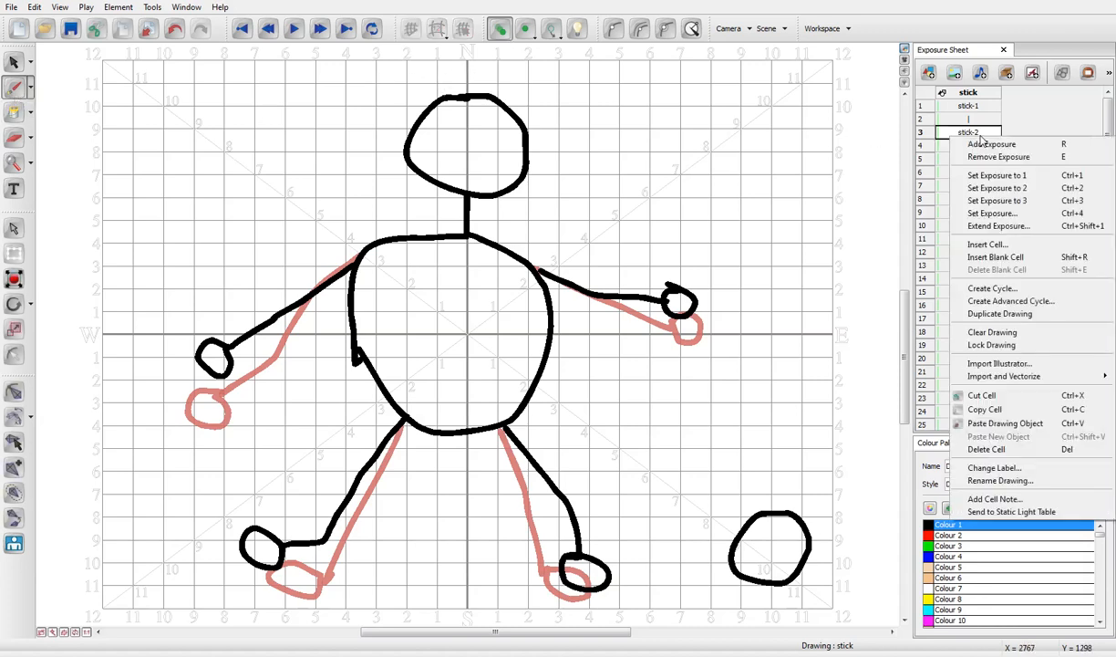
click(1027, 190)
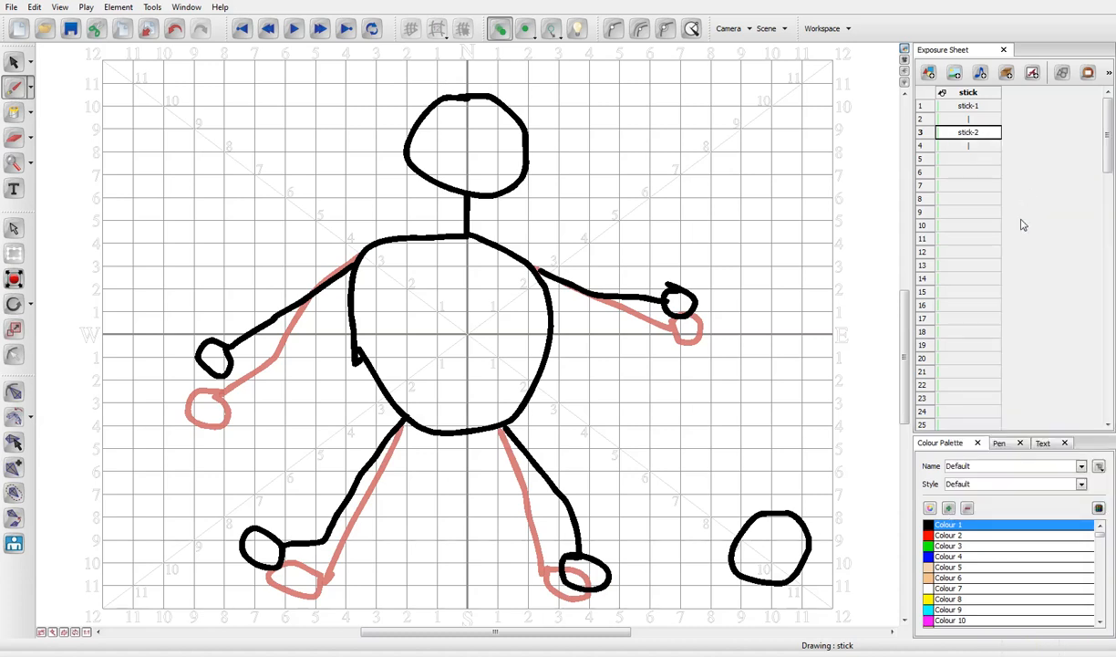
click(971, 149)
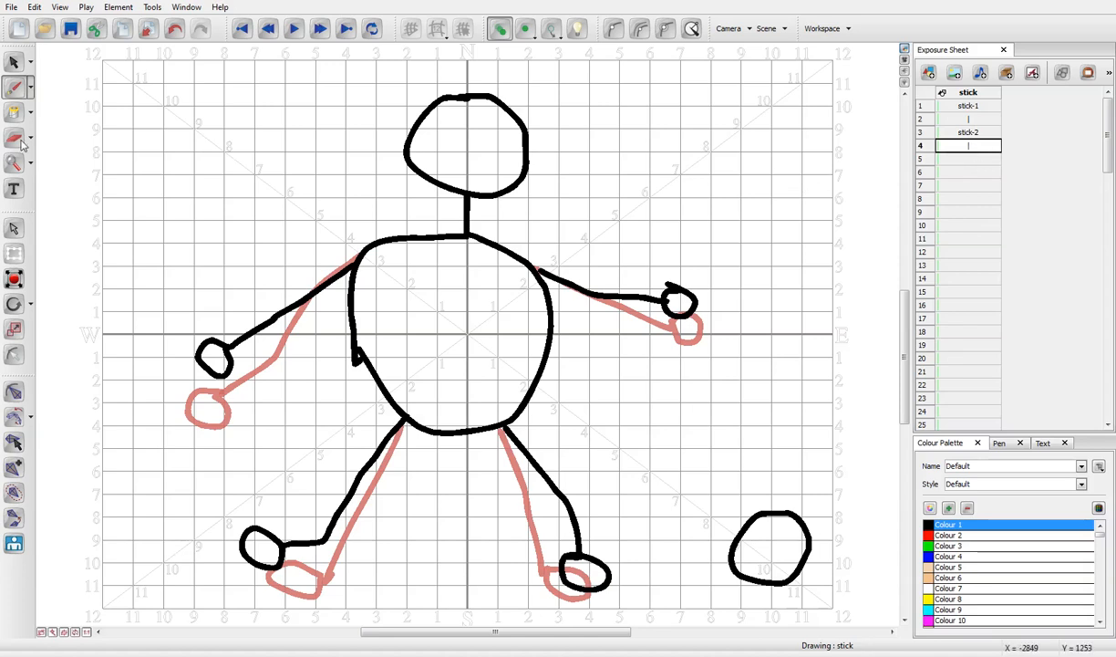
Copy the whole figure and ball from frame 4 and paste them into frame 5 of the stick element.
click(13, 61)
drag(151, 66, 854, 621)
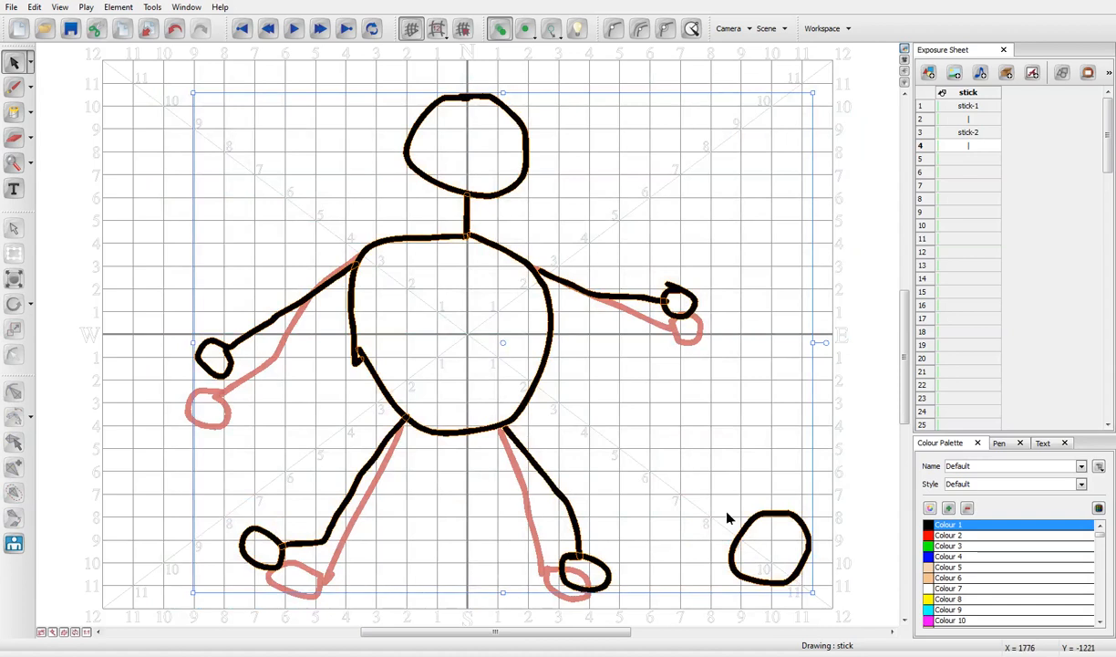
right_click(538, 377)
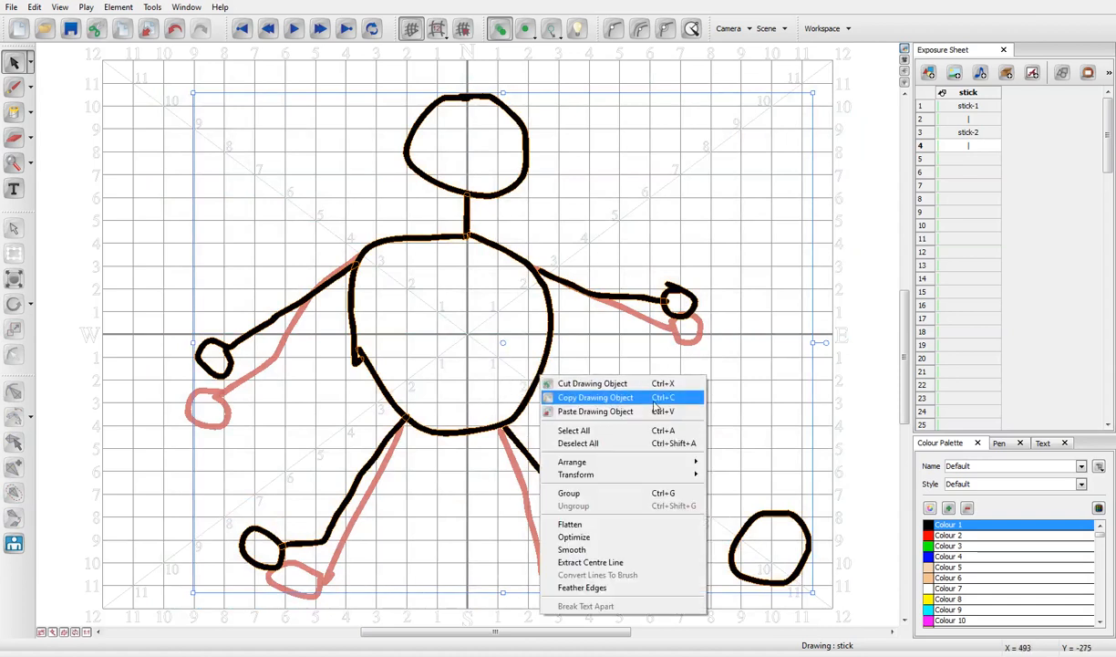
click(653, 401)
click(972, 159)
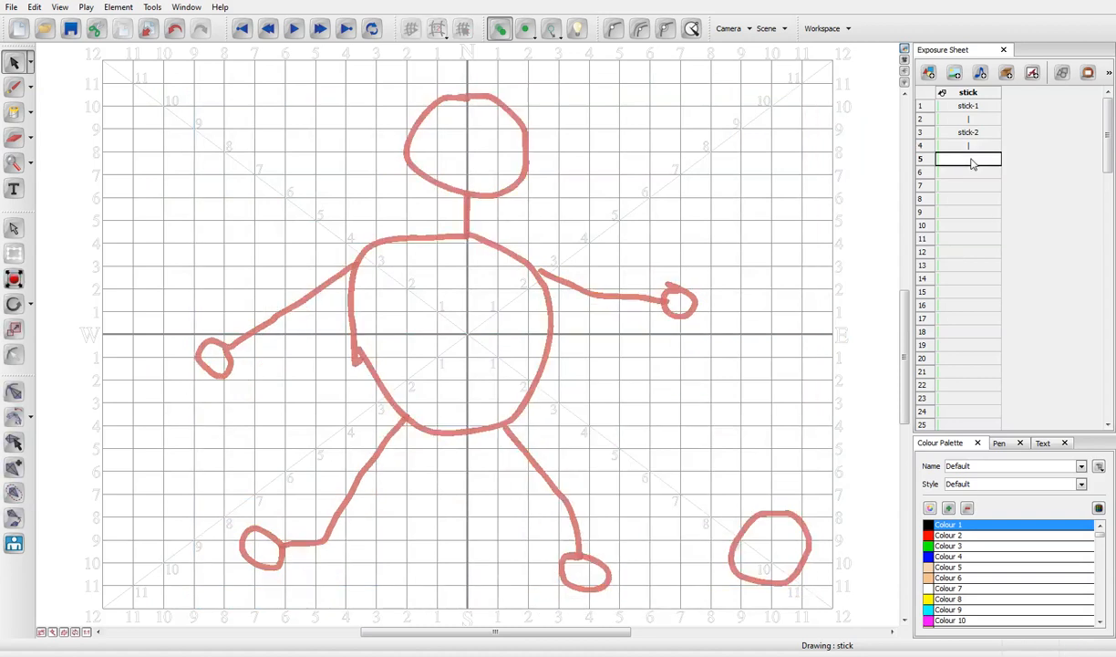
right_click(562, 188)
click(620, 229)
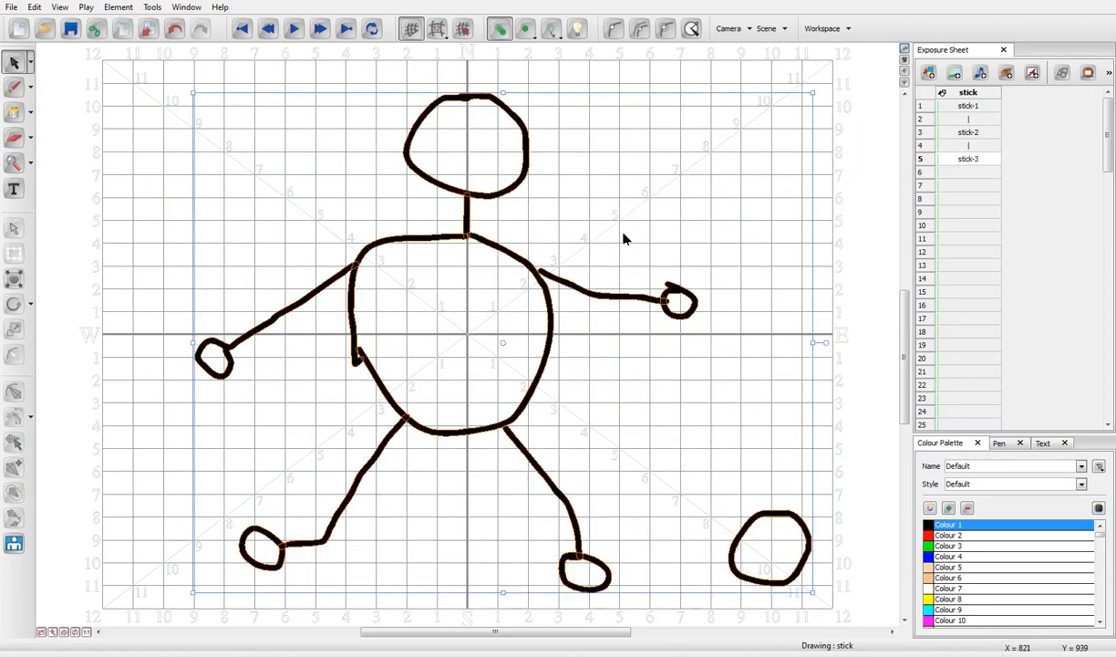